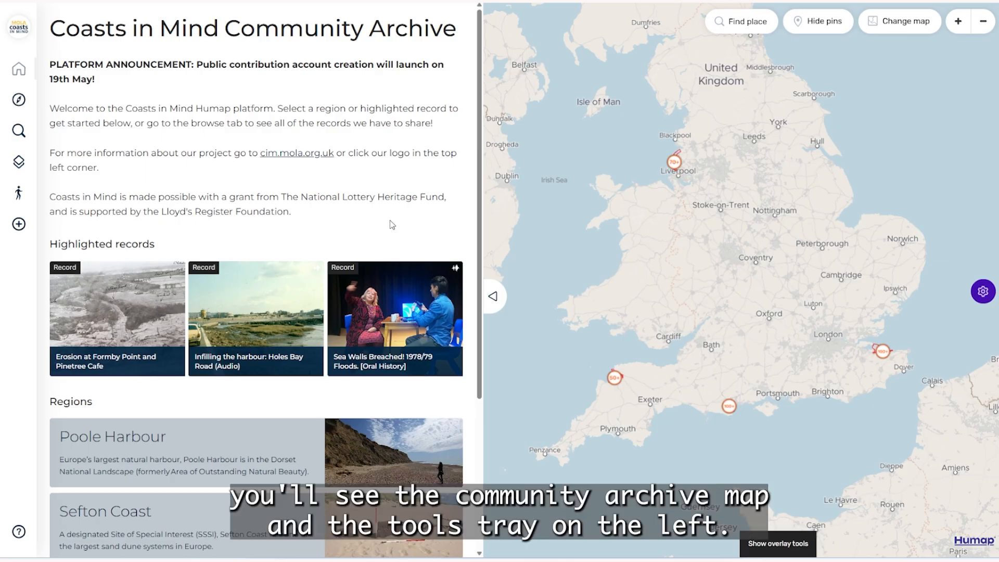
Examine the outlined region boundaries on the map from the Sefton coast and Taw-Torridge Estuary to the Swale estuary in North Kent
mouse_move(20, 136)
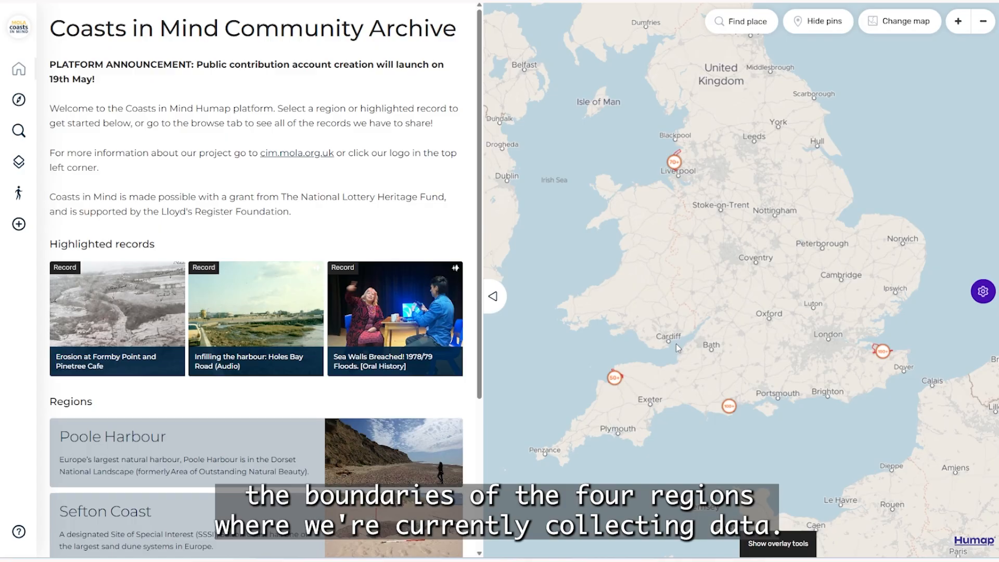
scroll(673, 232, up, 1)
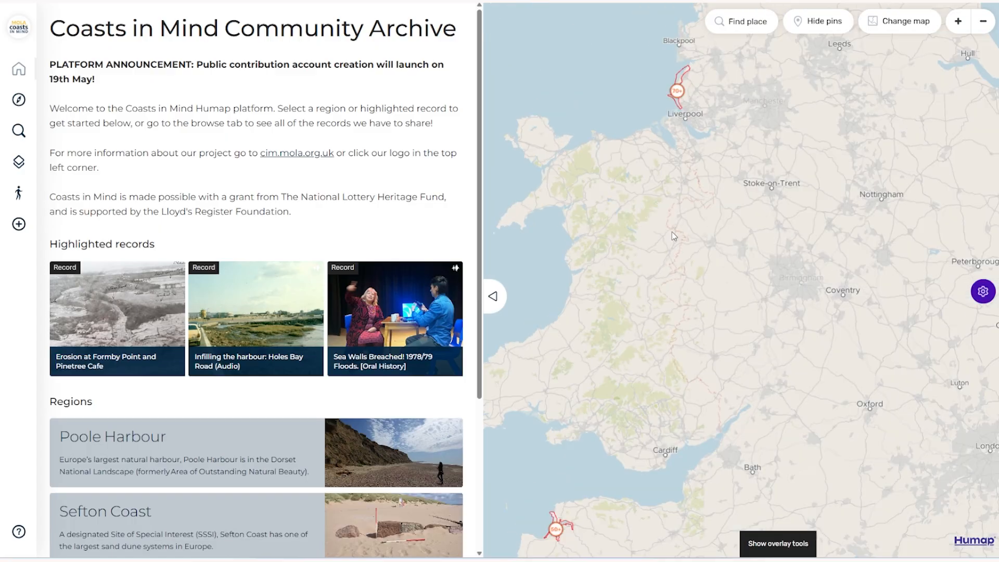
drag(711, 129, 740, 179)
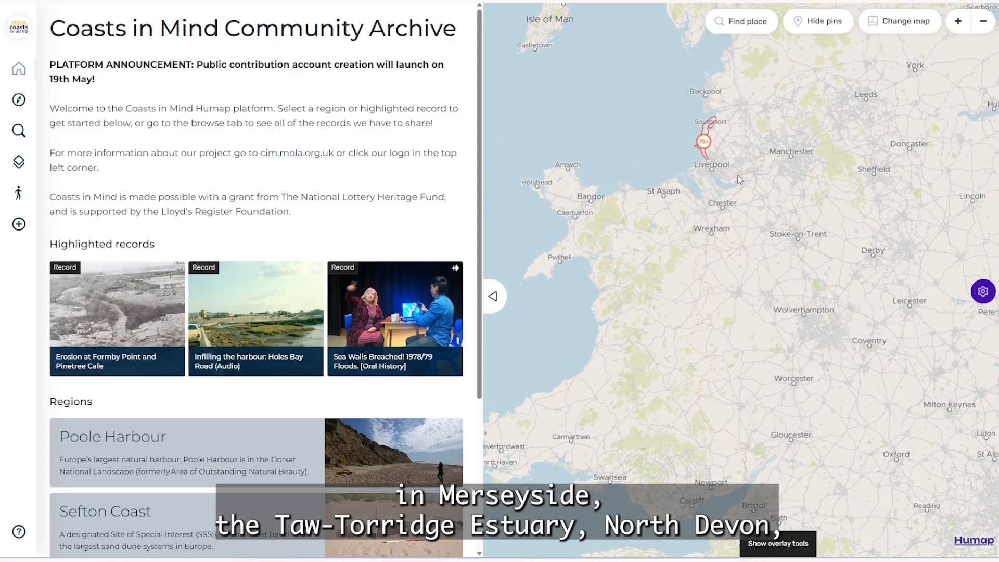
scroll(738, 177, down, 2)
drag(729, 365, 753, 231)
scroll(663, 327, up, 4)
drag(663, 328, 584, 267)
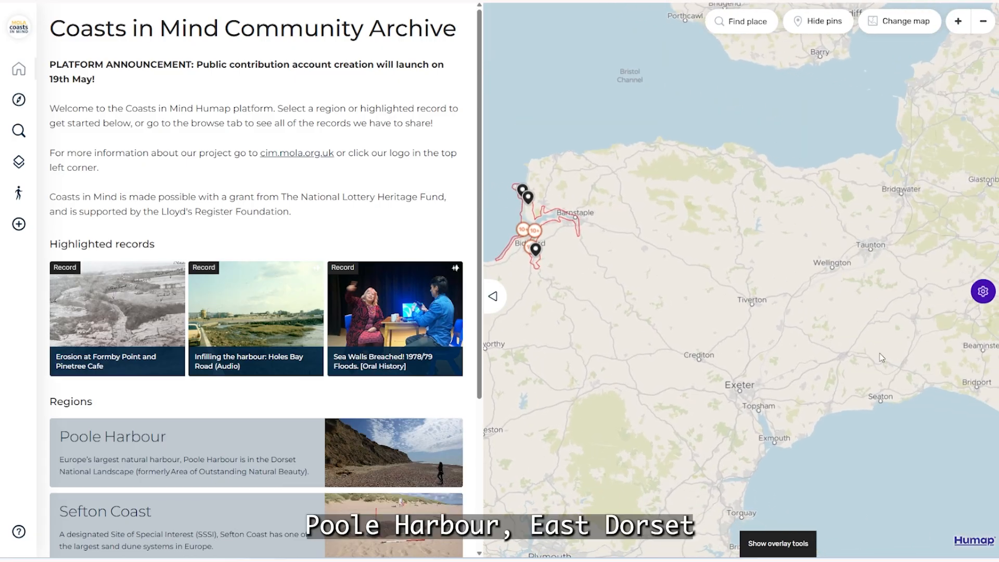
drag(880, 353, 489, 291)
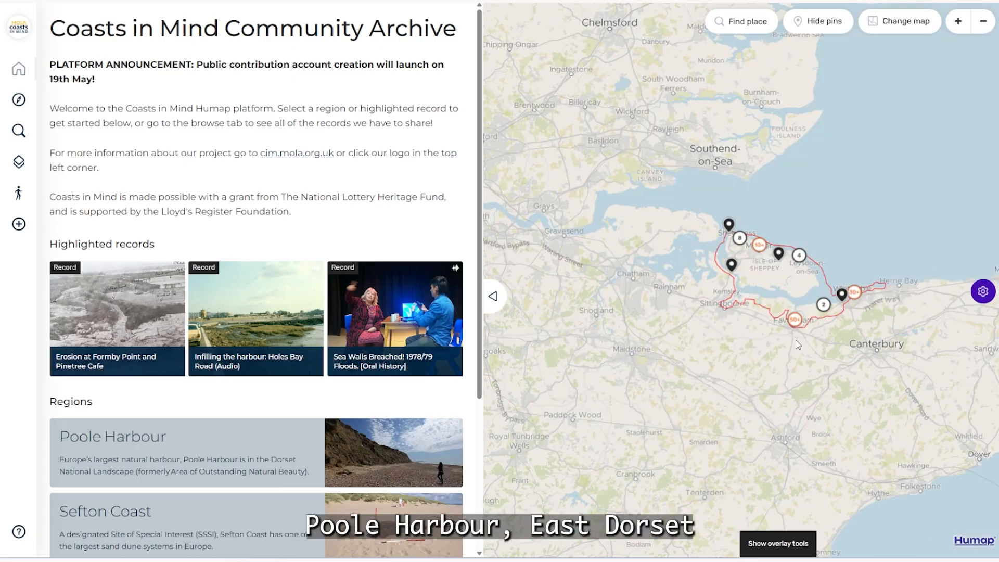
drag(807, 347, 782, 354)
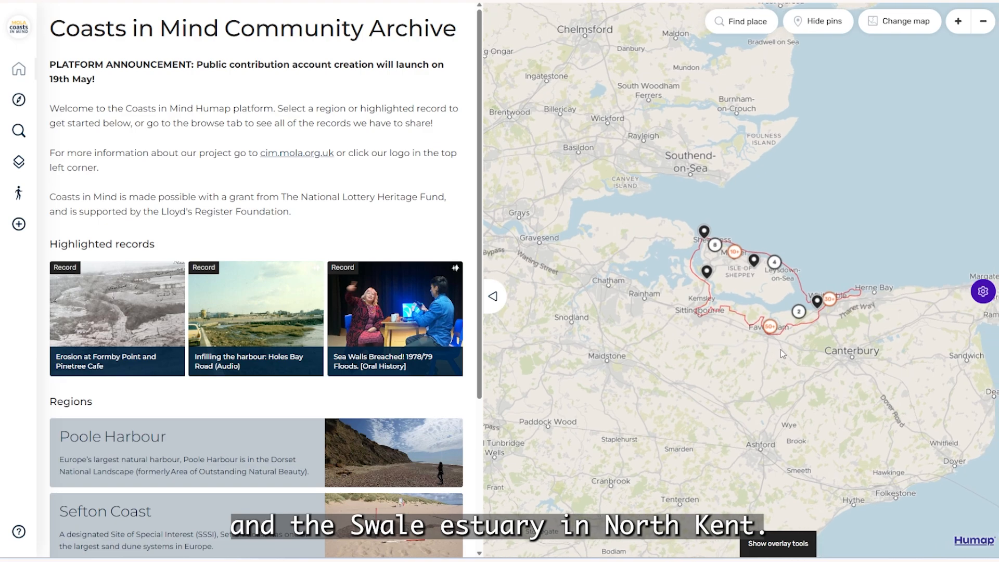
Widen the map from North Kent until all the outlined coastal regions of England are in view
scroll(755, 354, down, 2)
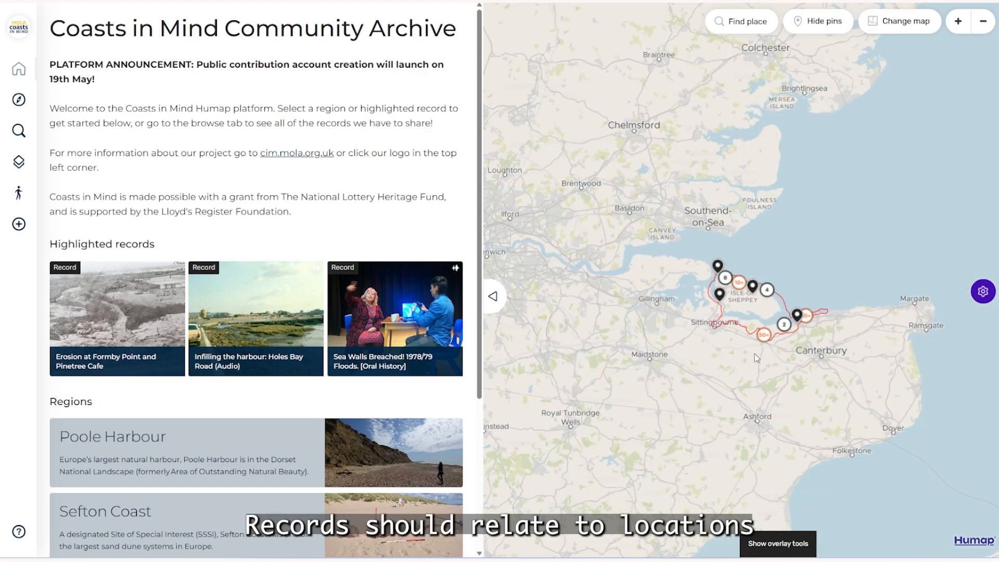
scroll(773, 328, down, 2)
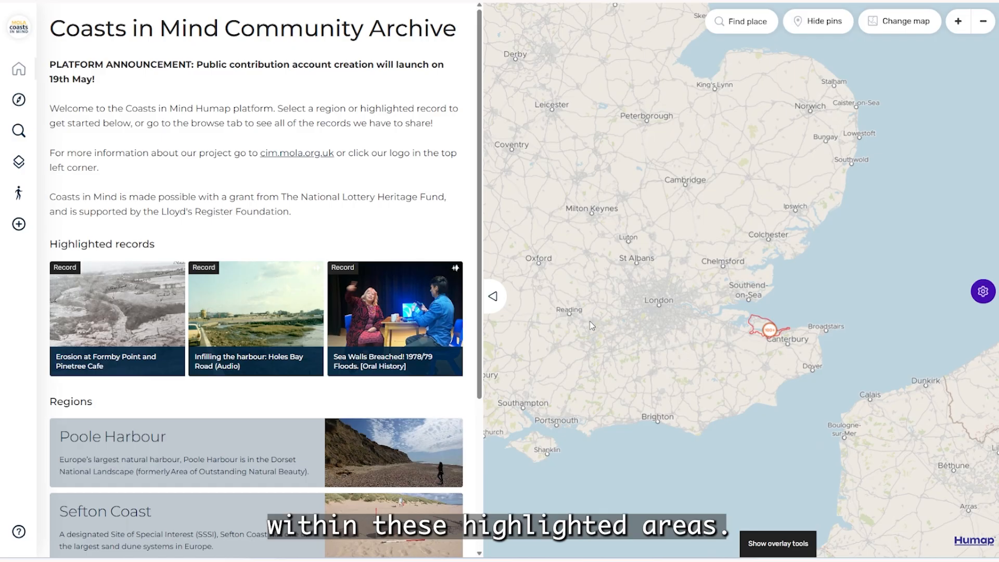
drag(610, 315, 757, 337)
scroll(758, 336, down, 2)
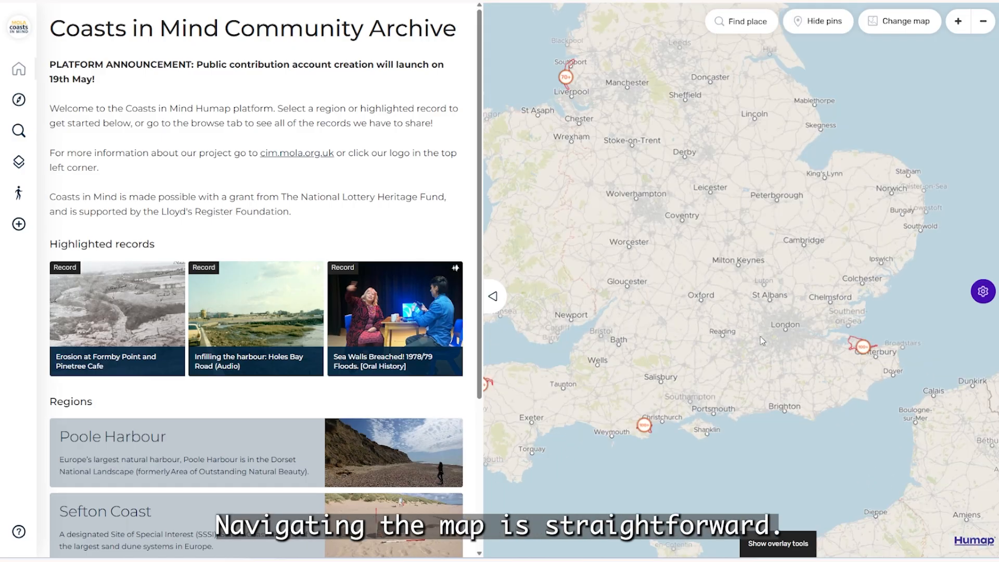
drag(681, 313, 777, 356)
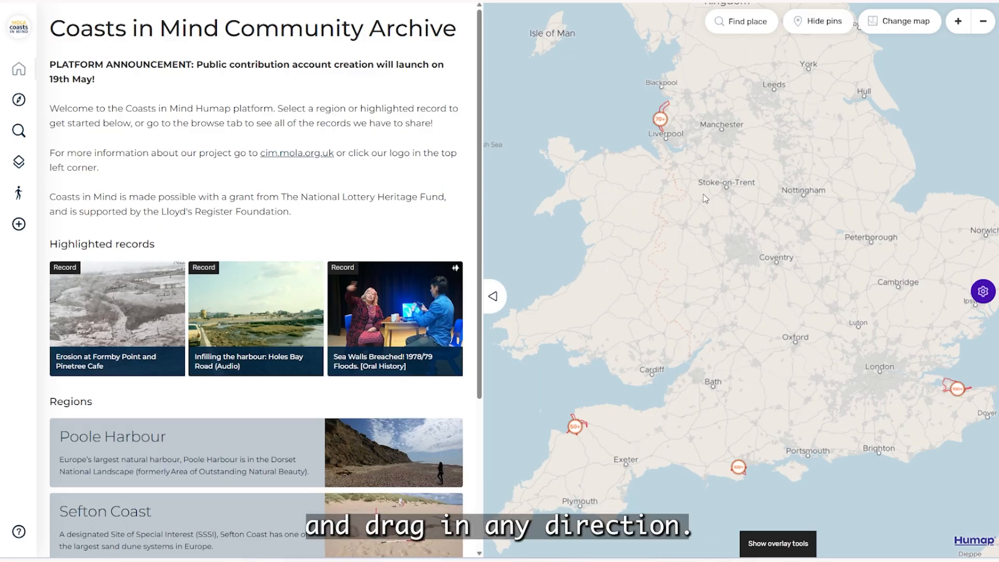
scroll(700, 186, down, 3)
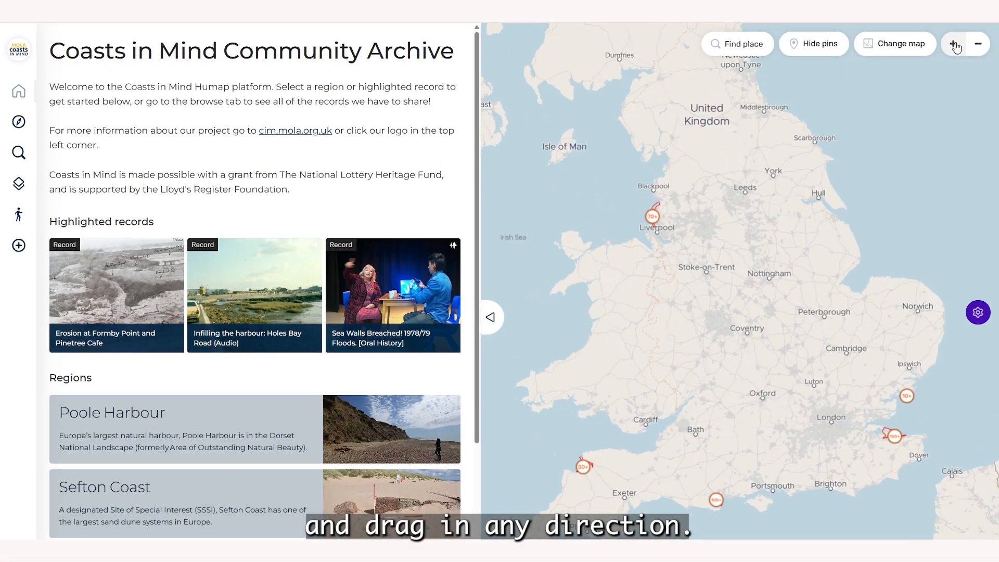
Zoom the map in two levels over northern England, shift it to bring Merseyside into view, and zoom back out
click(955, 44)
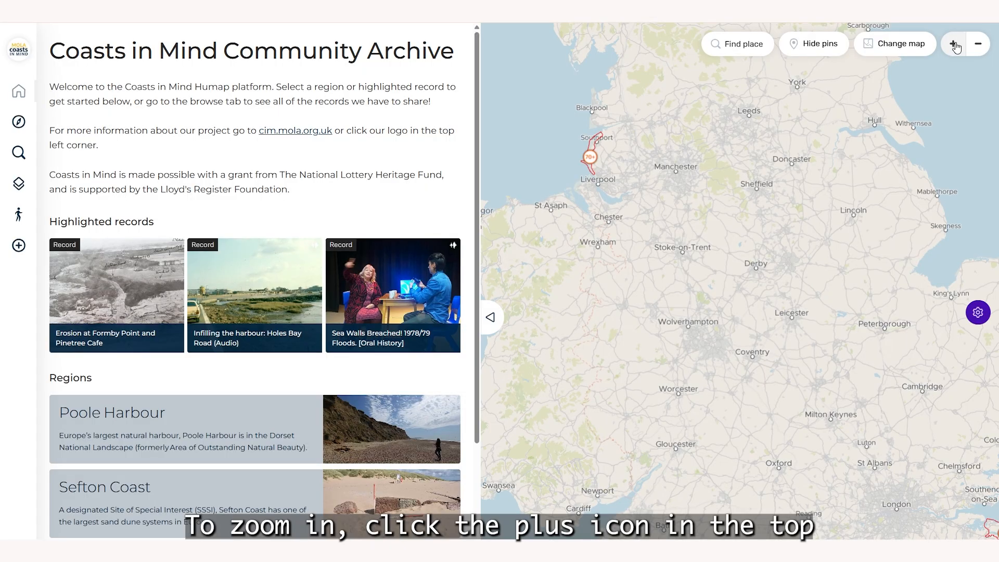
click(955, 45)
drag(587, 130, 694, 297)
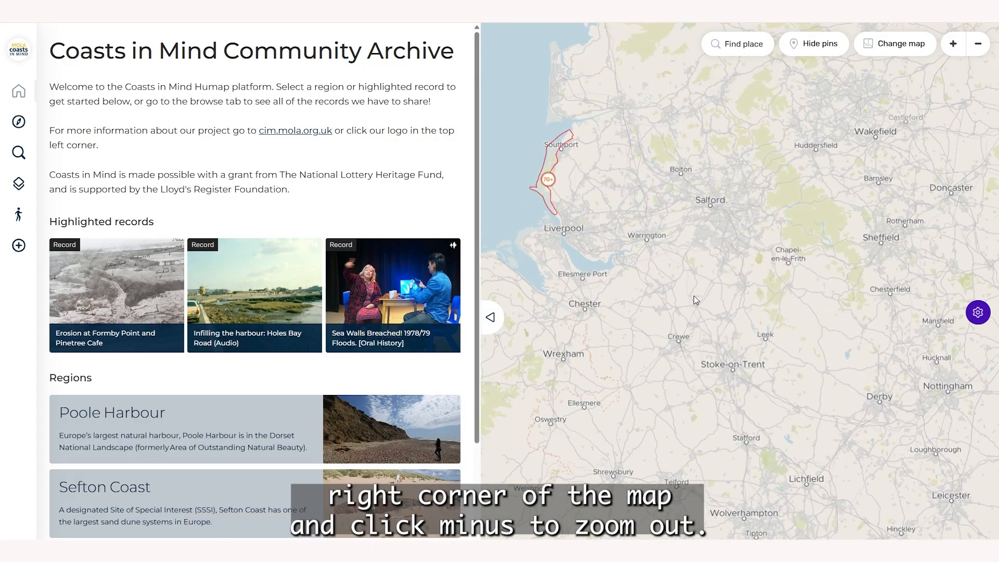
click(978, 46)
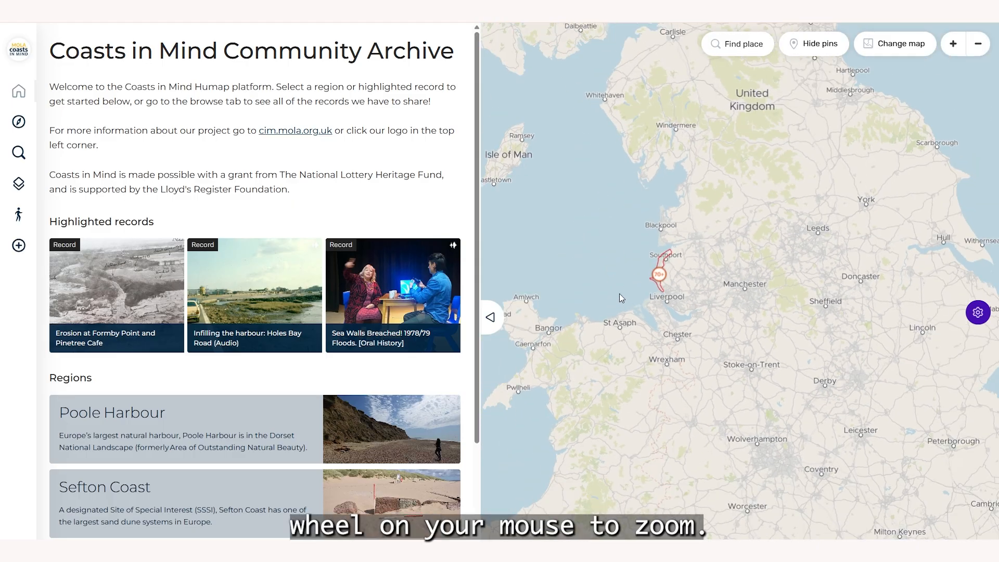
Zoom in on the Sefton coast north of Liverpool until its record cluster splits into separate pins
scroll(619, 295, up, 2)
scroll(713, 224, up, 1)
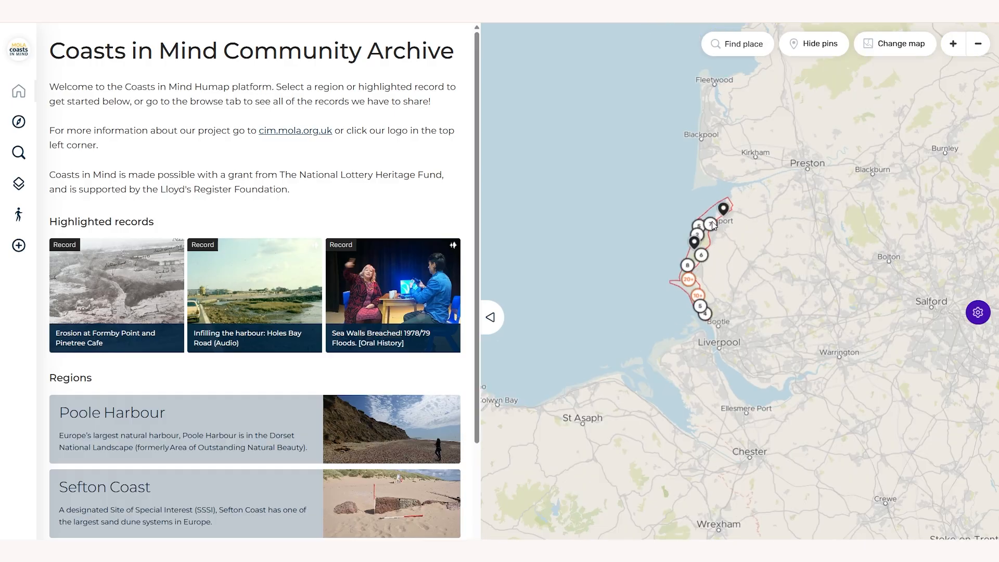
scroll(712, 221, down, 1)
scroll(712, 221, up, 1)
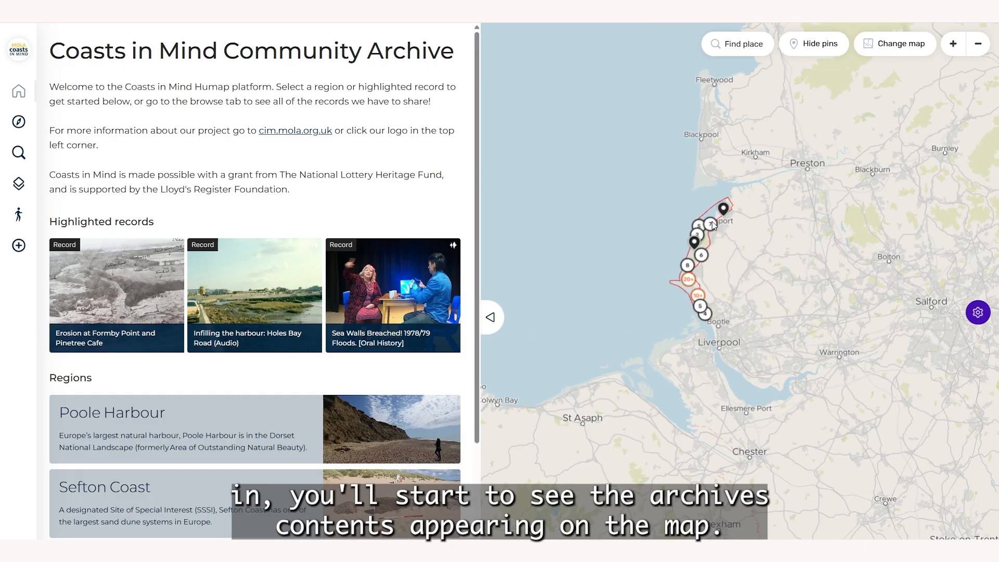
scroll(713, 224, up, 1)
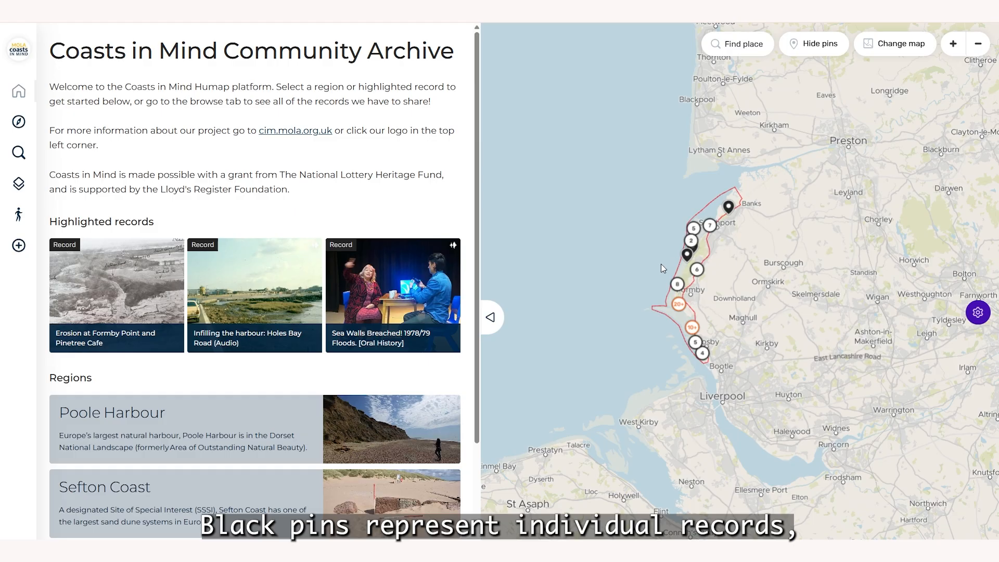
Open the "Reusing washed up Timber" record from its black pin near Formby, read through its details, and close it
click(688, 256)
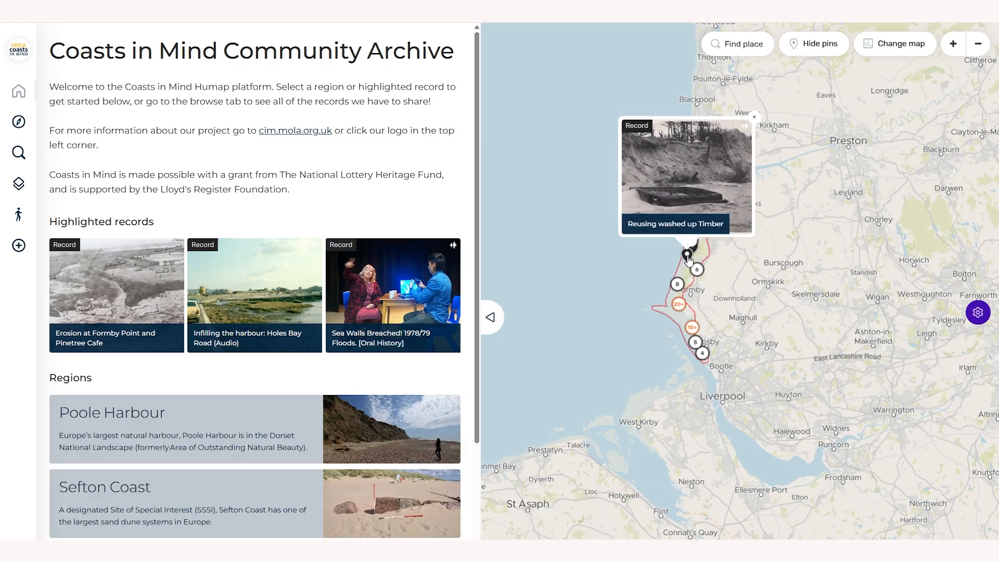
click(697, 177)
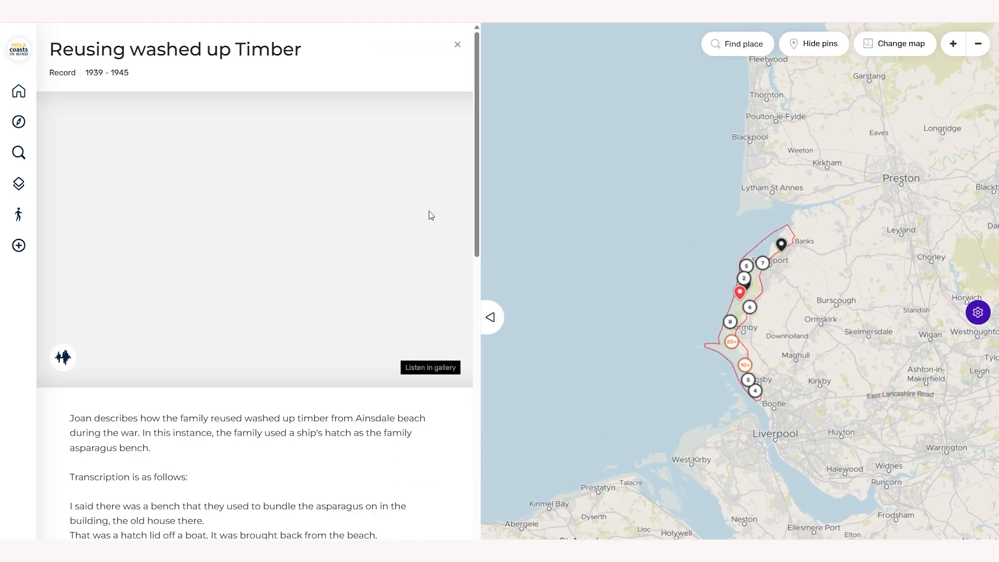
scroll(348, 231, down, 6)
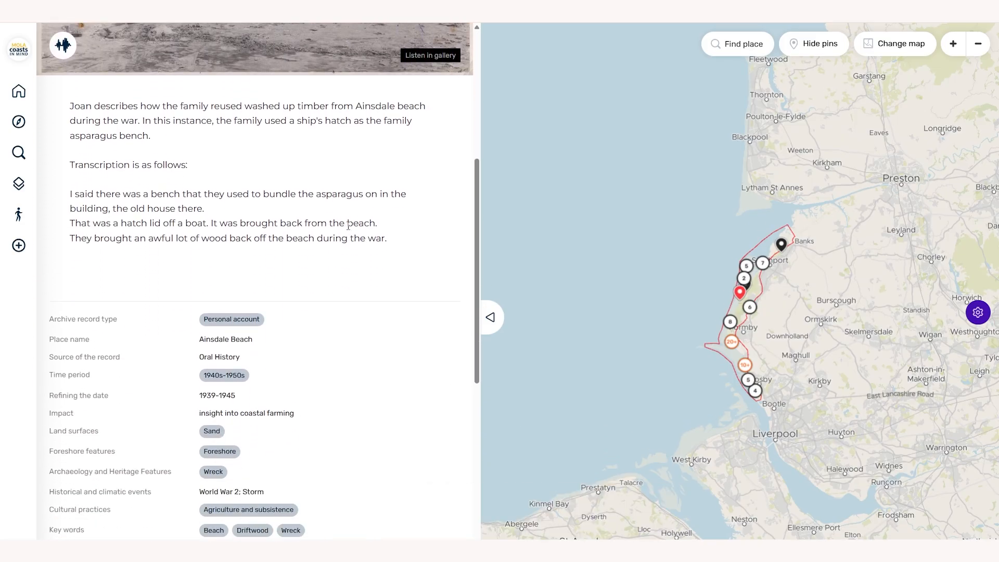
scroll(348, 226, up, 6)
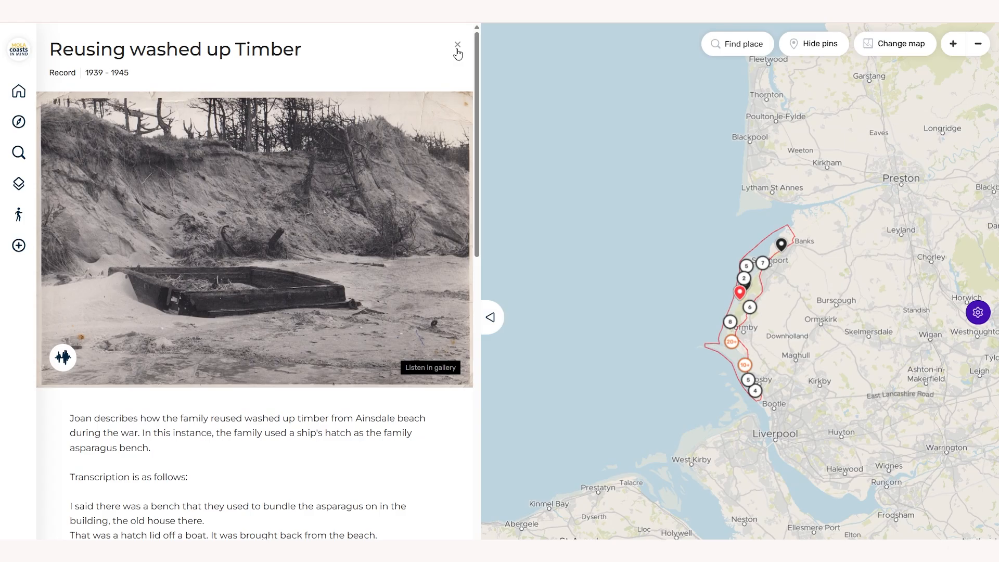
click(458, 47)
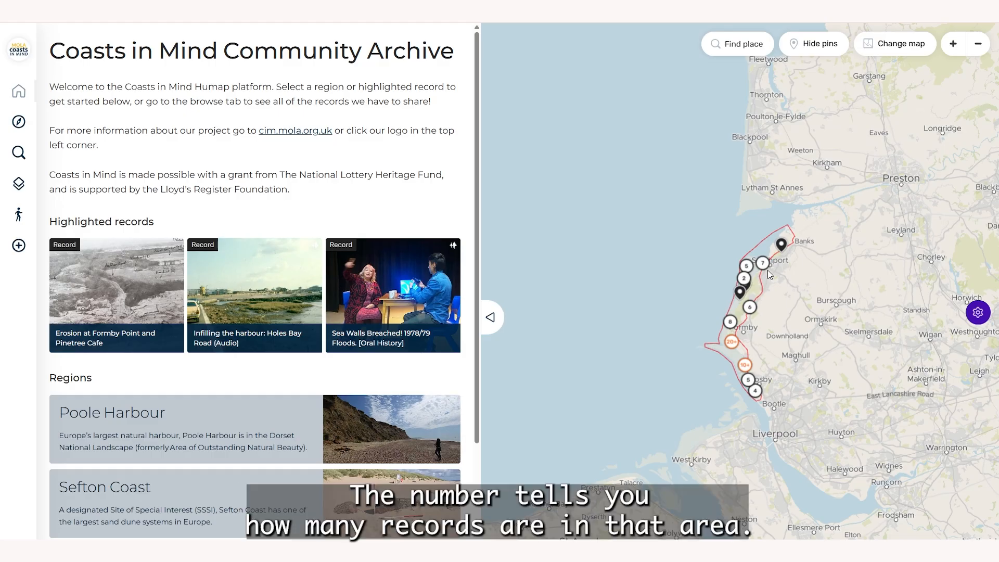
Zoom in on the numbered clusters around Southport to separate them into individual record pins
scroll(769, 275, up, 2)
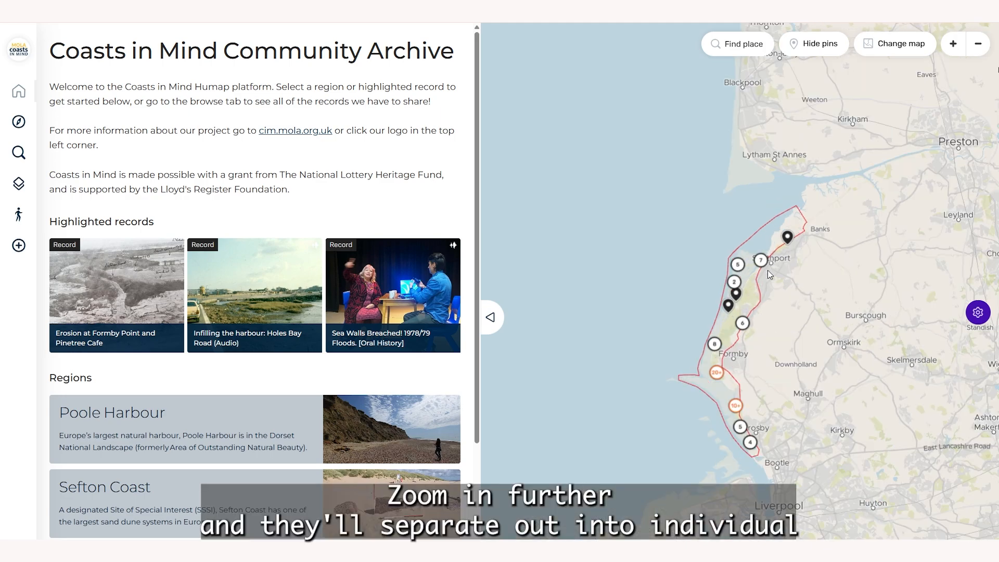
scroll(769, 275, up, 2)
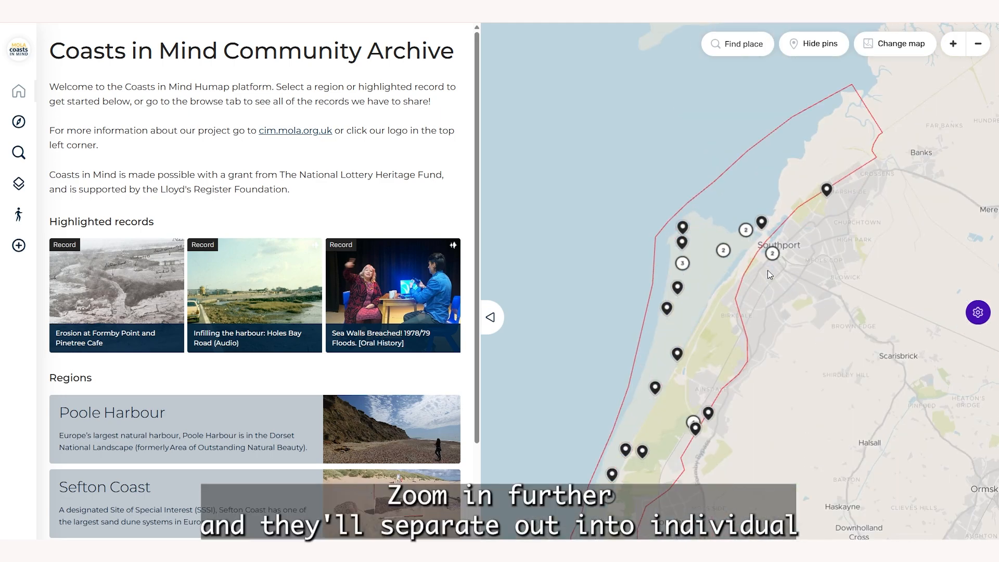
scroll(770, 275, up, 2)
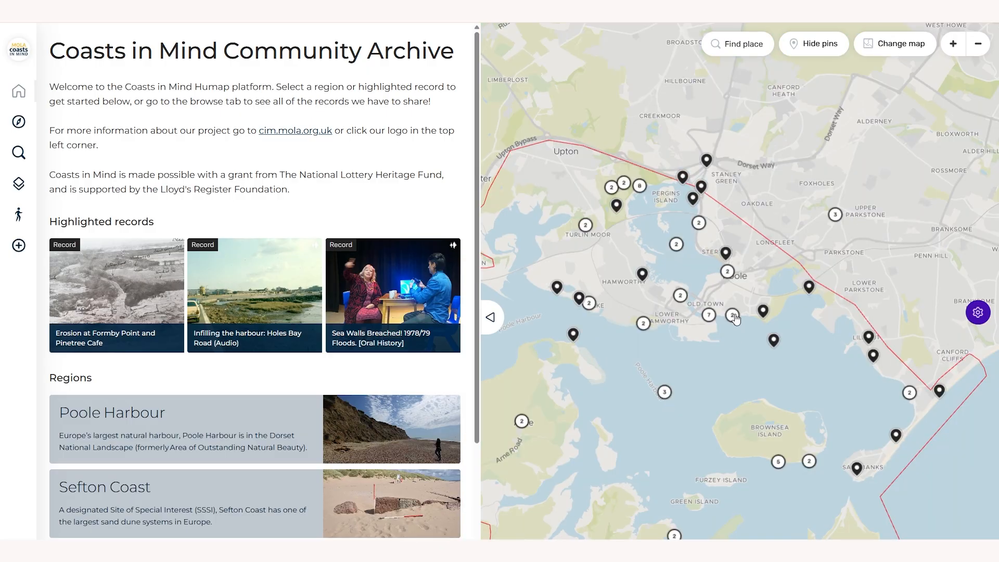
Zoom in on the Poole Old Town waterfront and select the three-pin collection marker there
scroll(735, 319, up, 5)
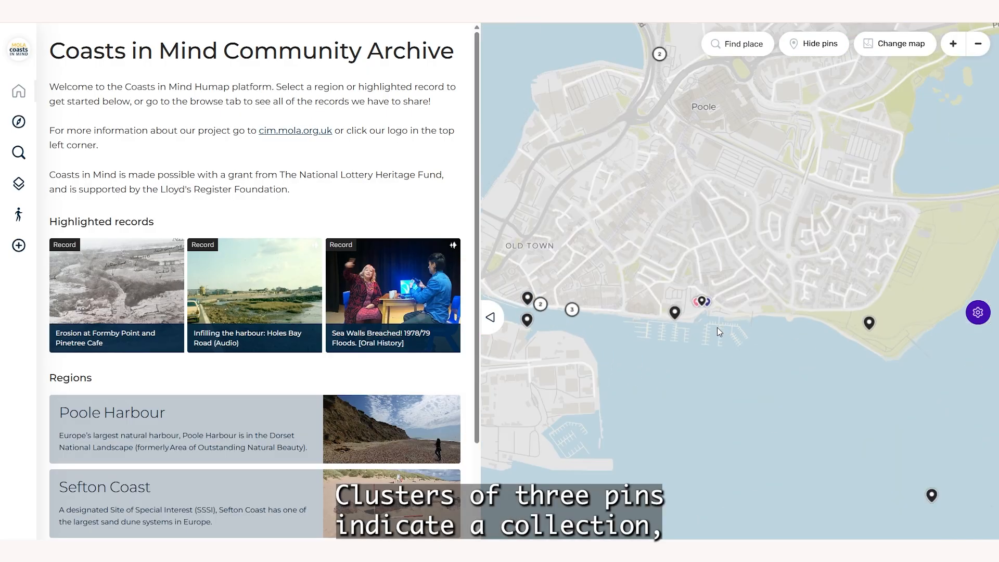
click(702, 303)
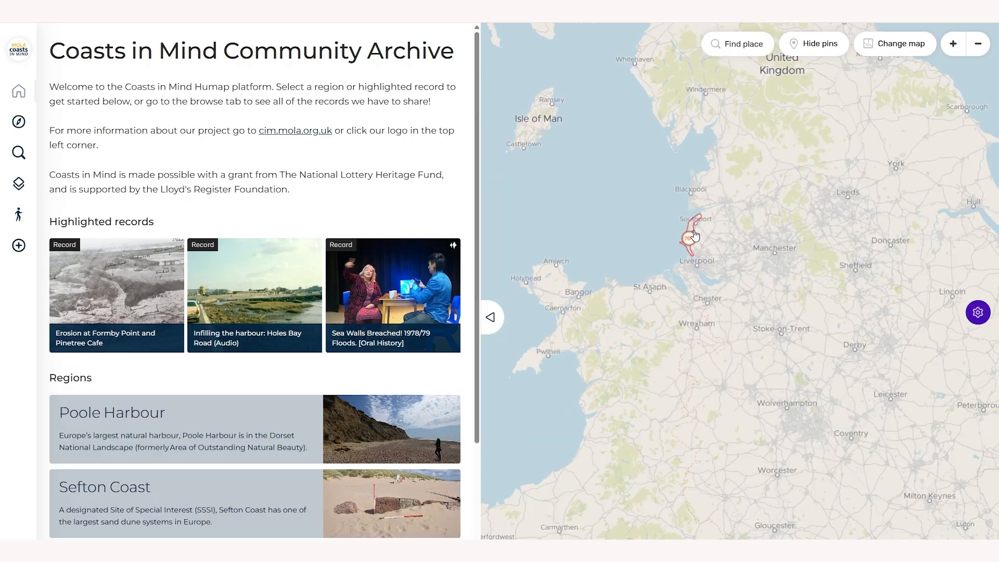
Find the green trail pin near Blundellsands on the Sefton coast, preview the "Hightown to Crosby Marine Lake" trail, and close the preview
scroll(692, 242, up, 5)
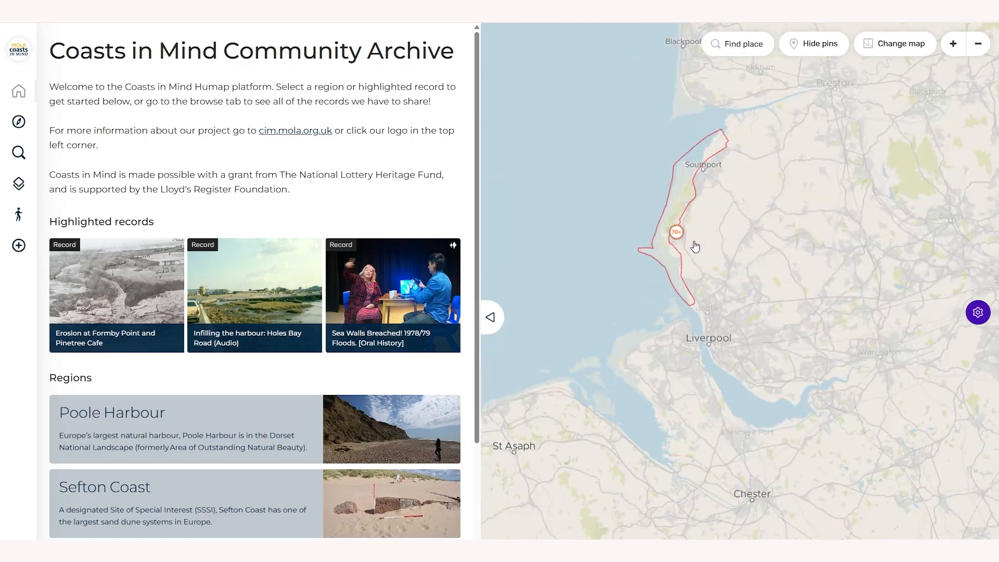
scroll(586, 401, up, 1)
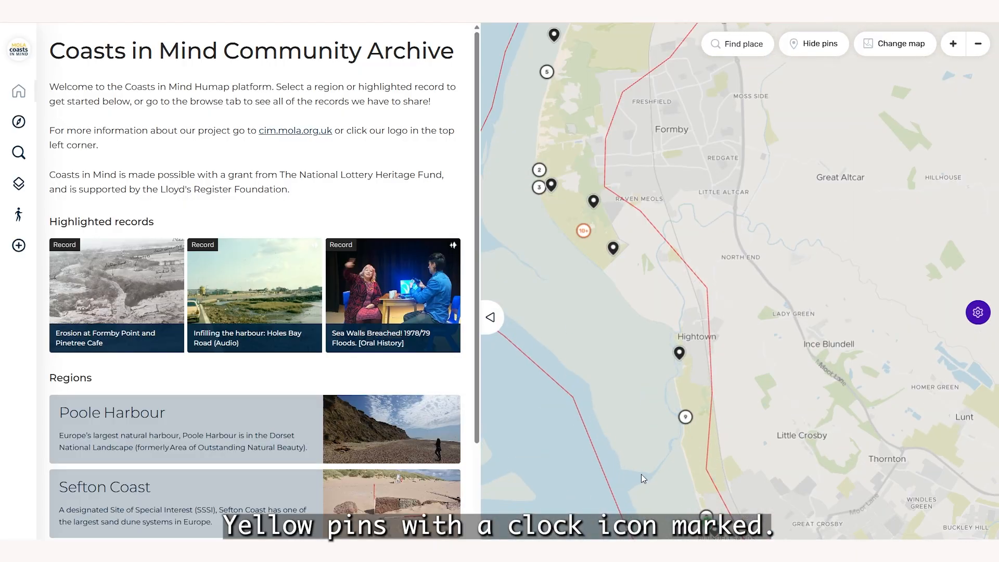
scroll(654, 427, down, 2)
scroll(677, 486, up, 4)
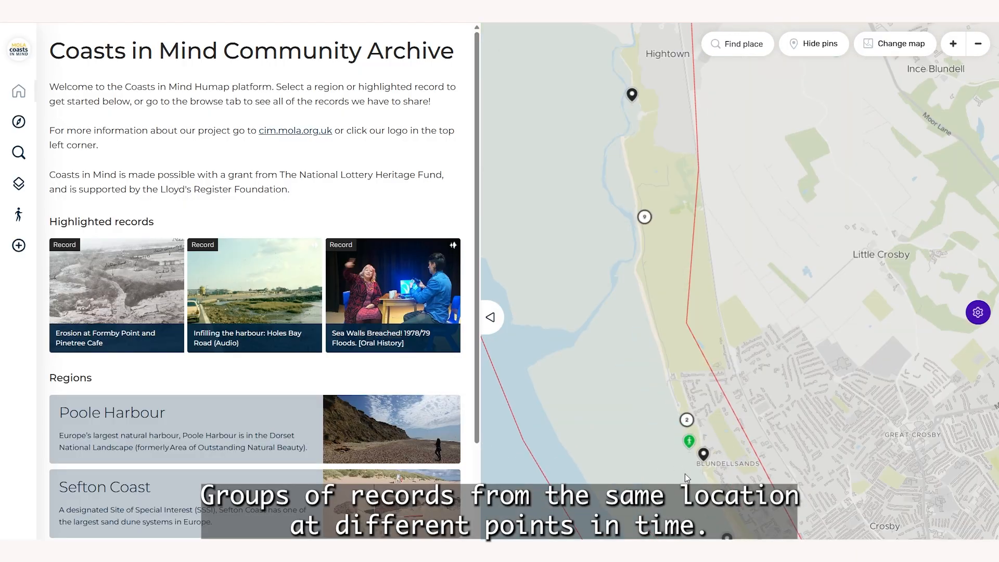
scroll(685, 473, up, 1)
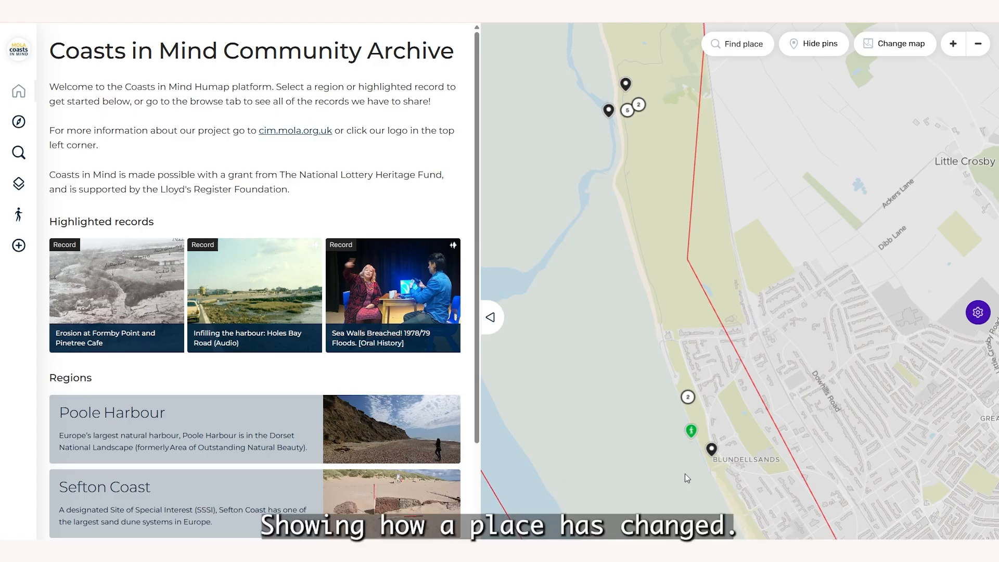
click(692, 432)
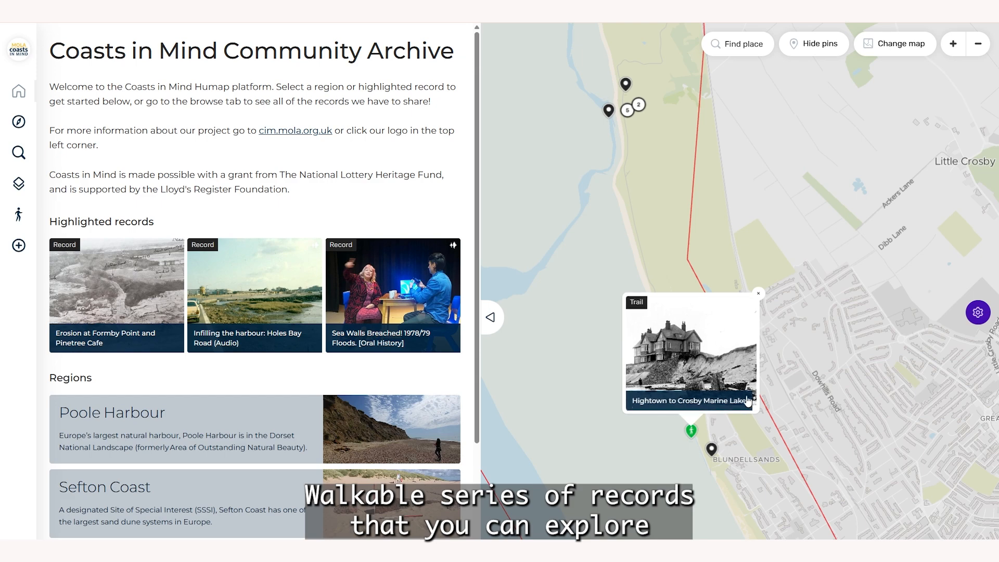
click(759, 299)
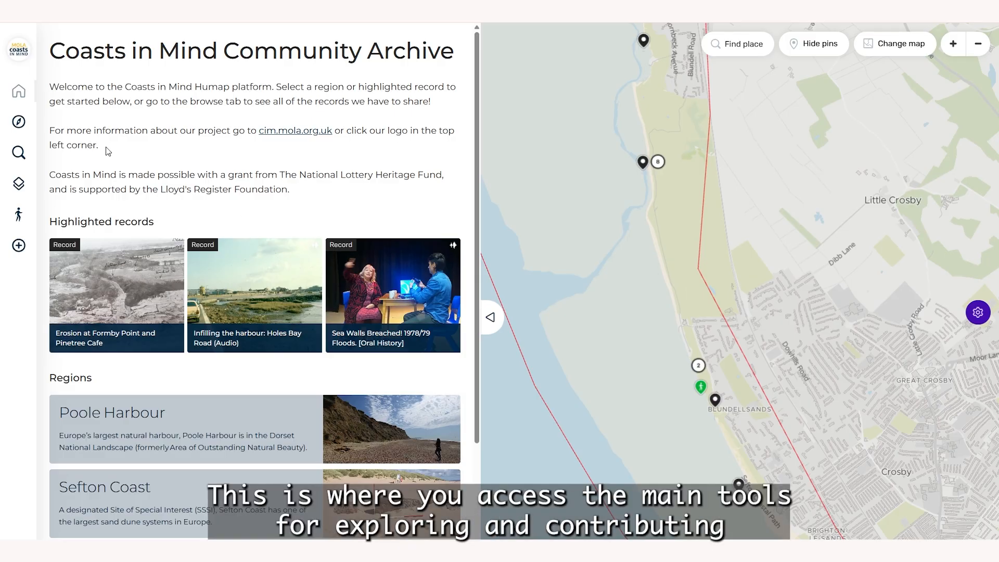
Browse the records in the visible map area and shift the map south to Crosby and Waterloo to update the thumbnails
click(24, 126)
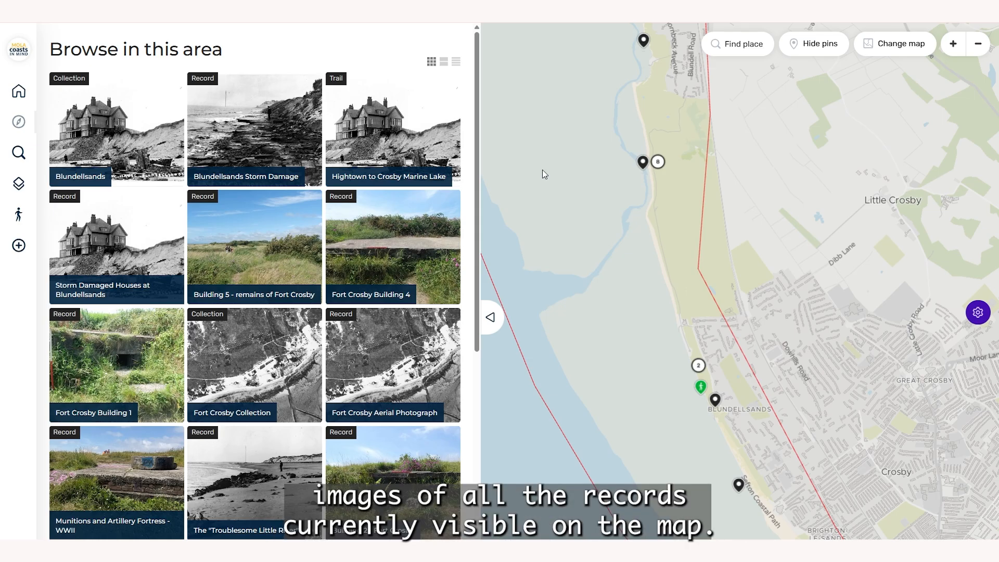
drag(667, 365, 570, 126)
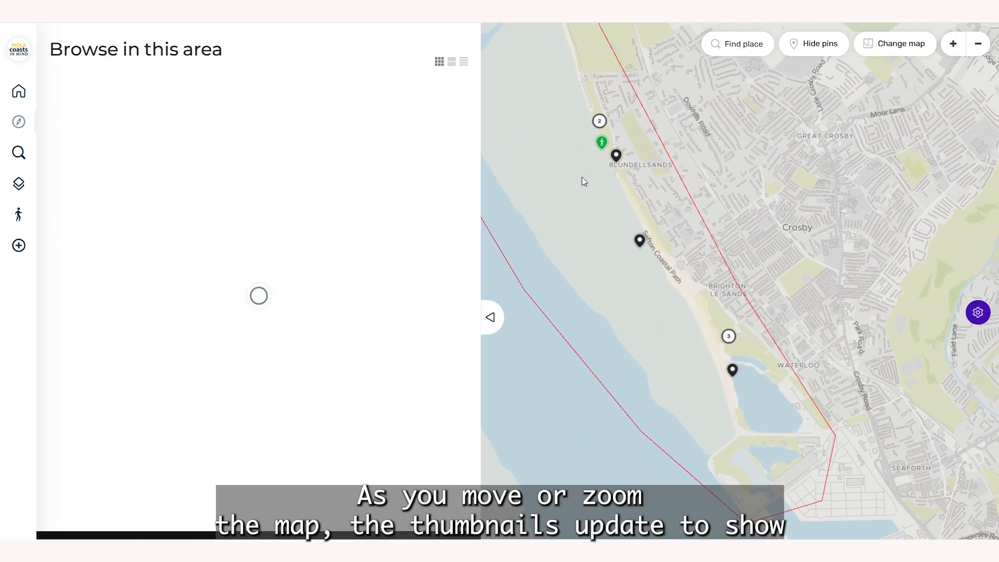
Shift the browse map north along the Sefton coast from Crosby to Formby to update the thumbnails for that area
drag(581, 177, 652, 362)
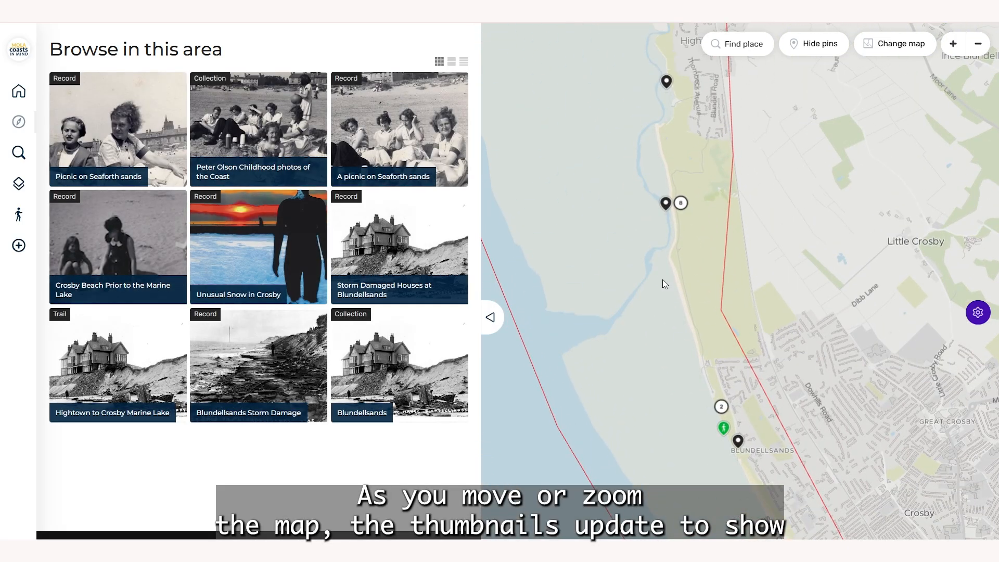
drag(615, 151, 651, 437)
drag(557, 217, 783, 526)
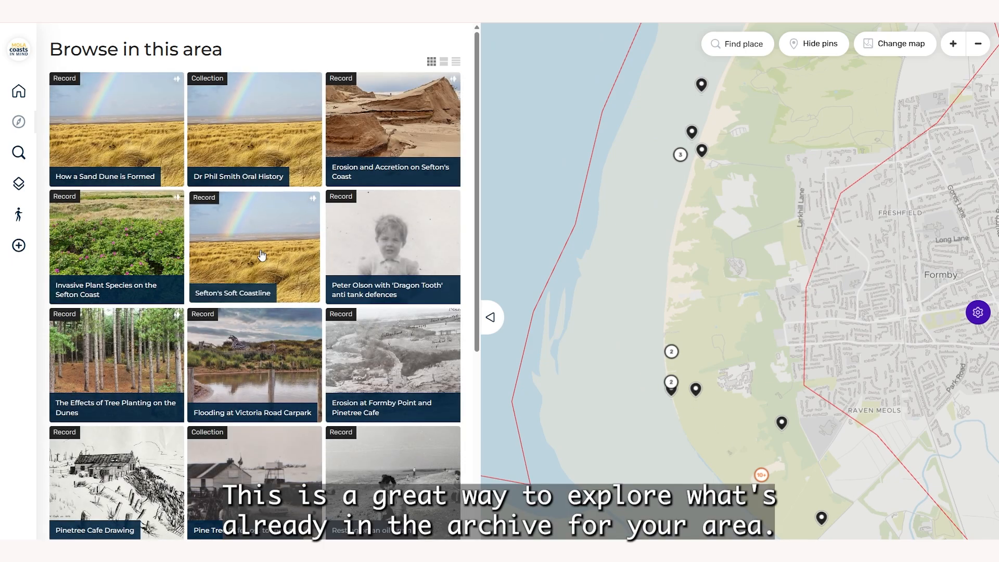
click(262, 255)
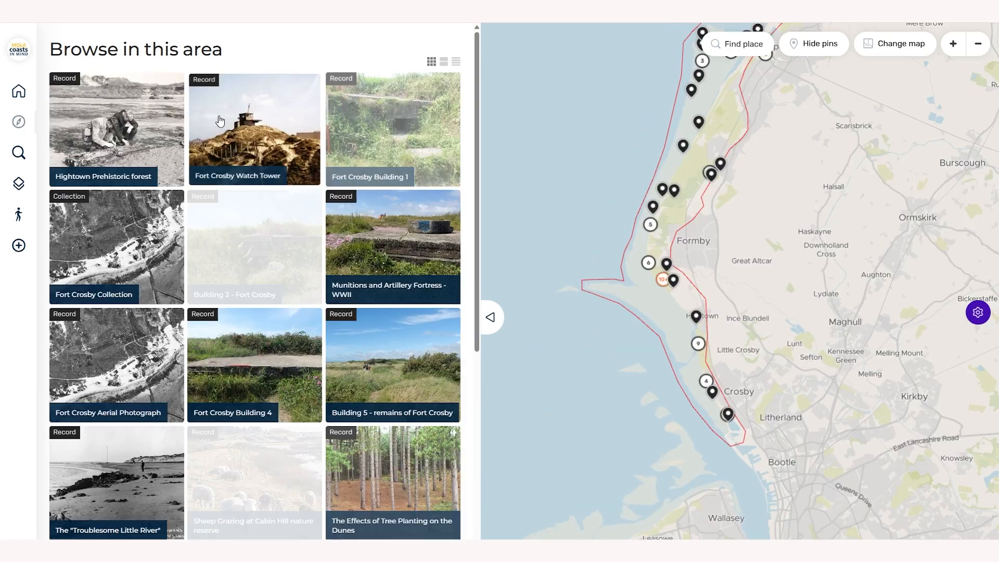
Open the archive search and review its filters for content type, date range, record type, coastal change indicators and time period
mouse_move(18, 155)
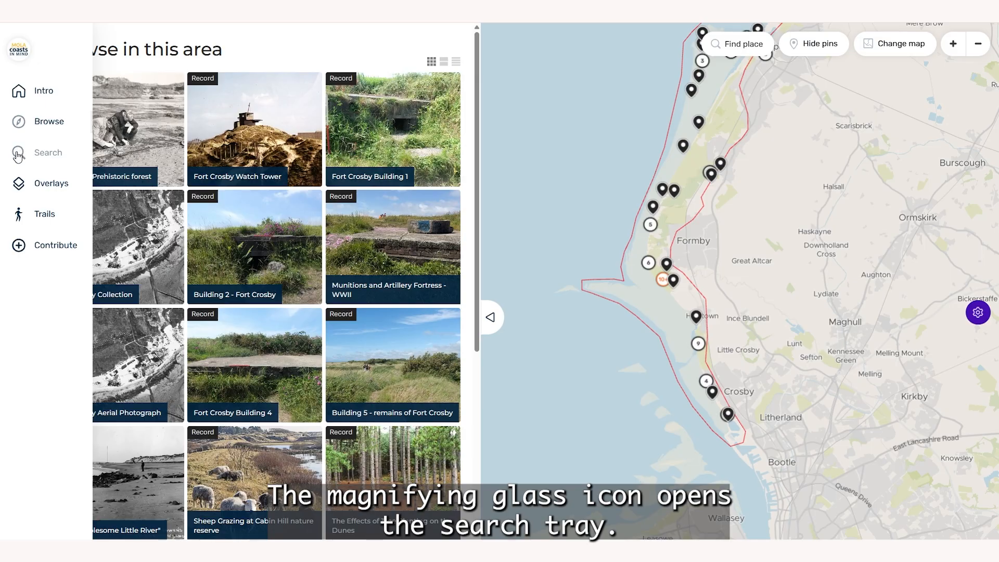
click(19, 155)
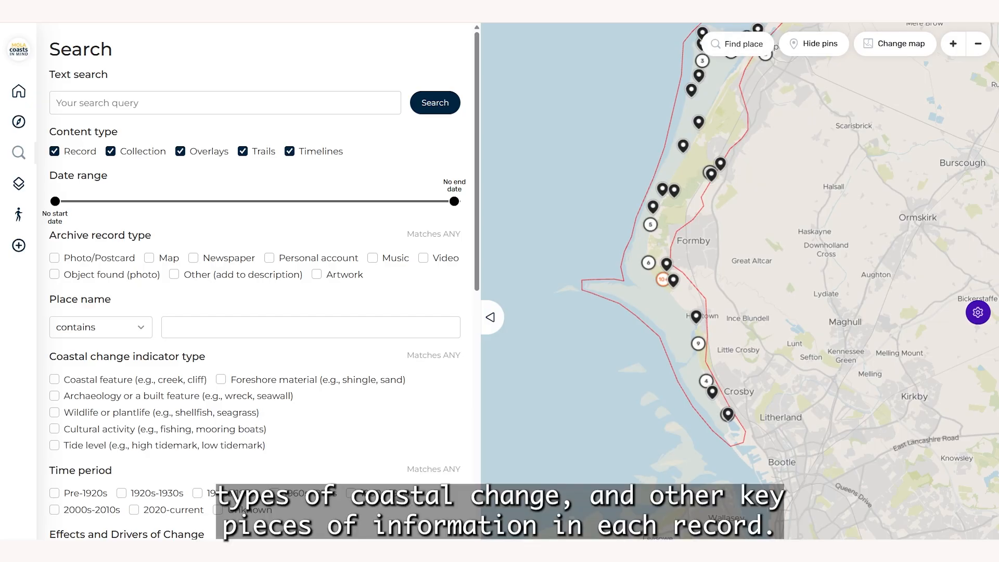
scroll(255, 281, down, 2)
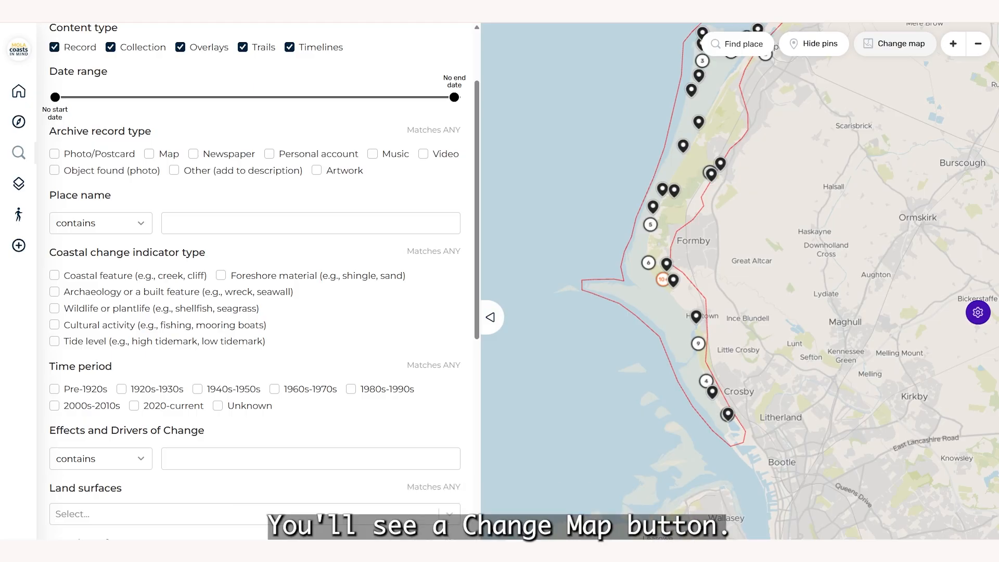
Switch the base map to Satellite and view the whole Sefton coast study area down to the Mersey
click(896, 45)
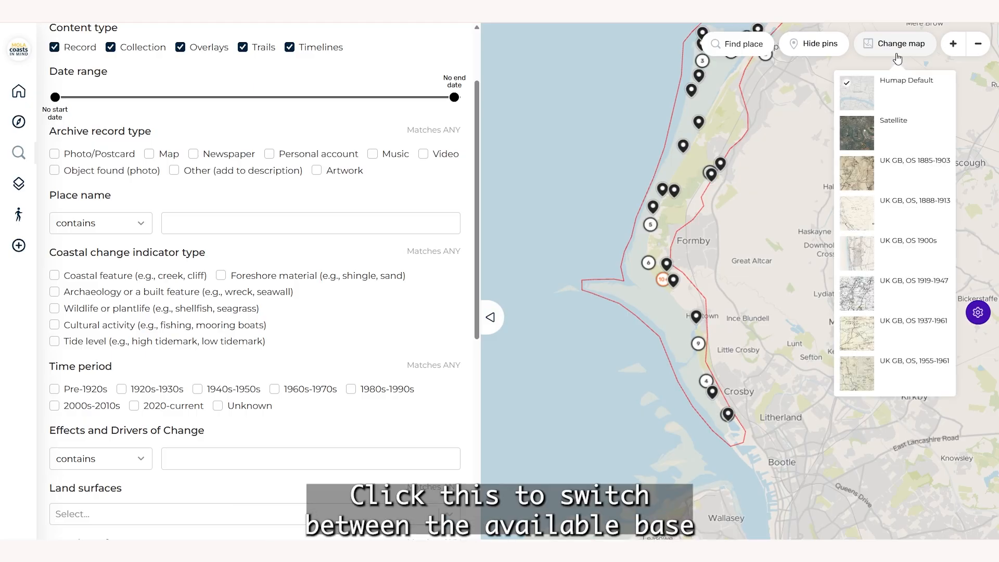
click(875, 135)
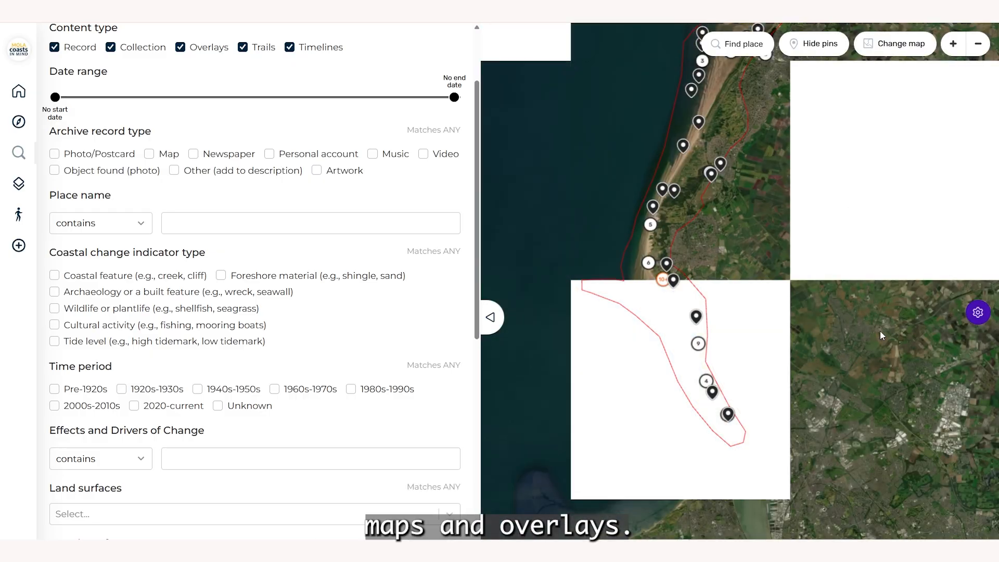
scroll(839, 320, down, 5)
drag(825, 354, 700, 193)
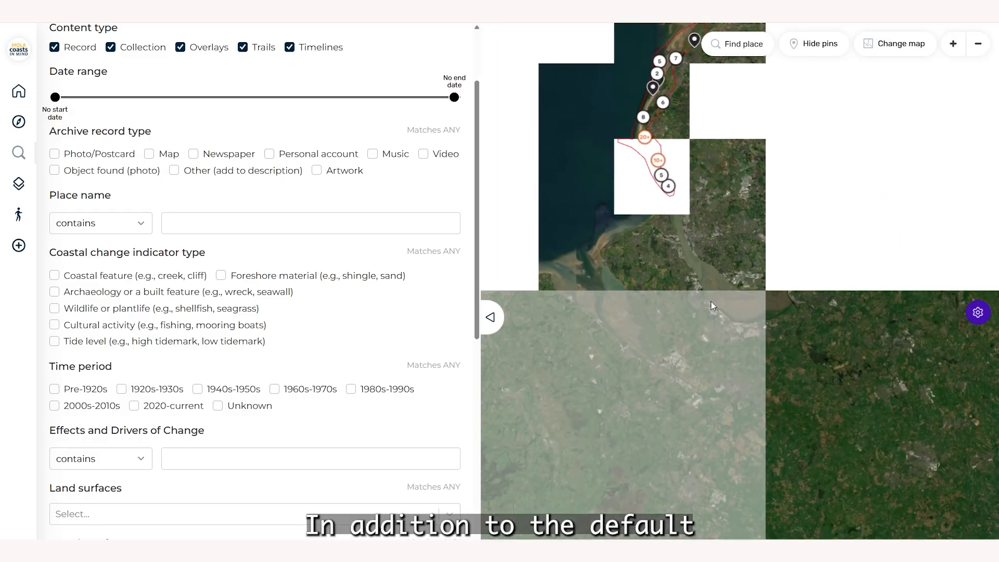
scroll(712, 303, down, 2)
scroll(712, 303, up, 3)
drag(708, 137, 772, 313)
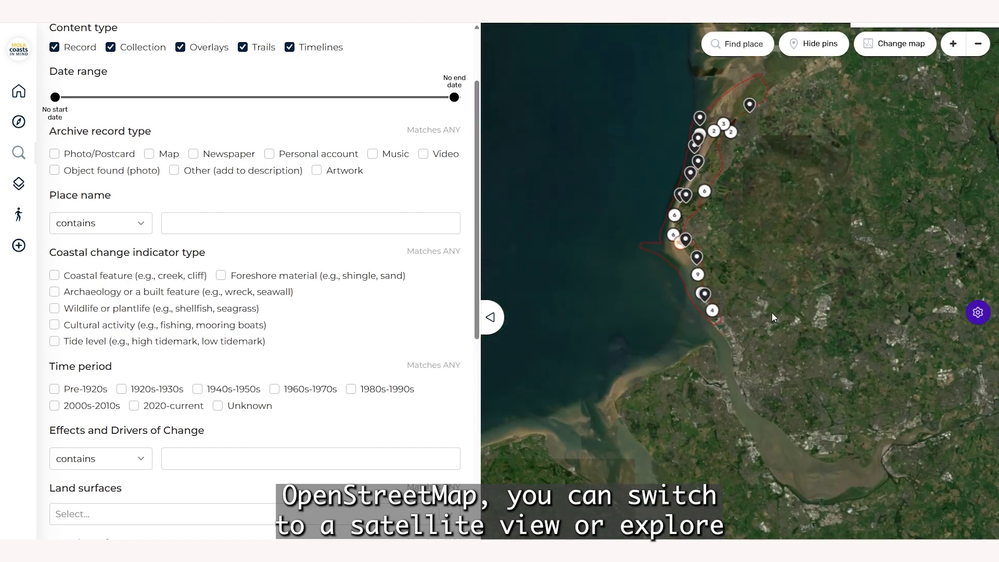
drag(759, 232, 776, 245)
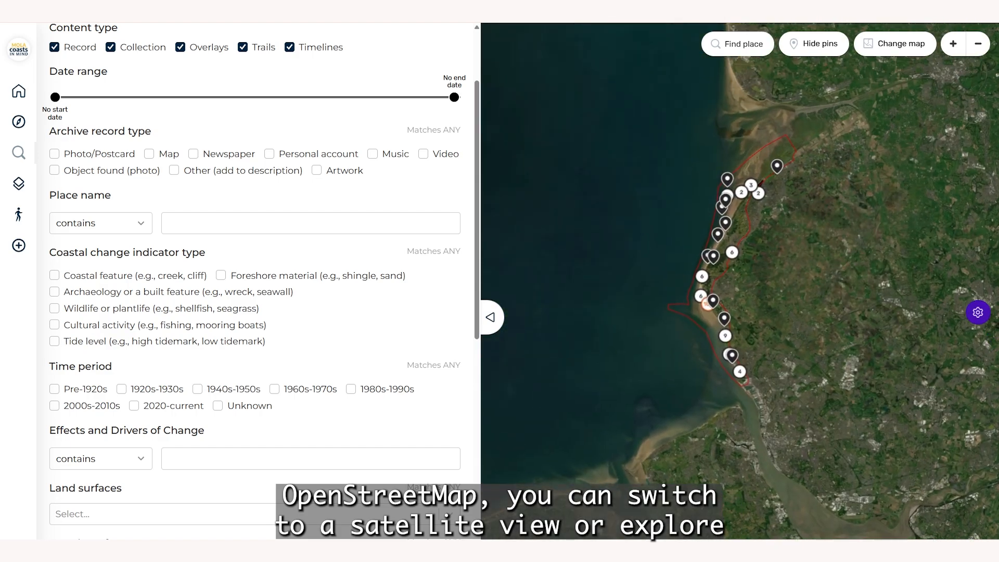
Change the base map to the historic UK GB, OS 1885-1903 map and look closer at the Sefton coast
click(897, 51)
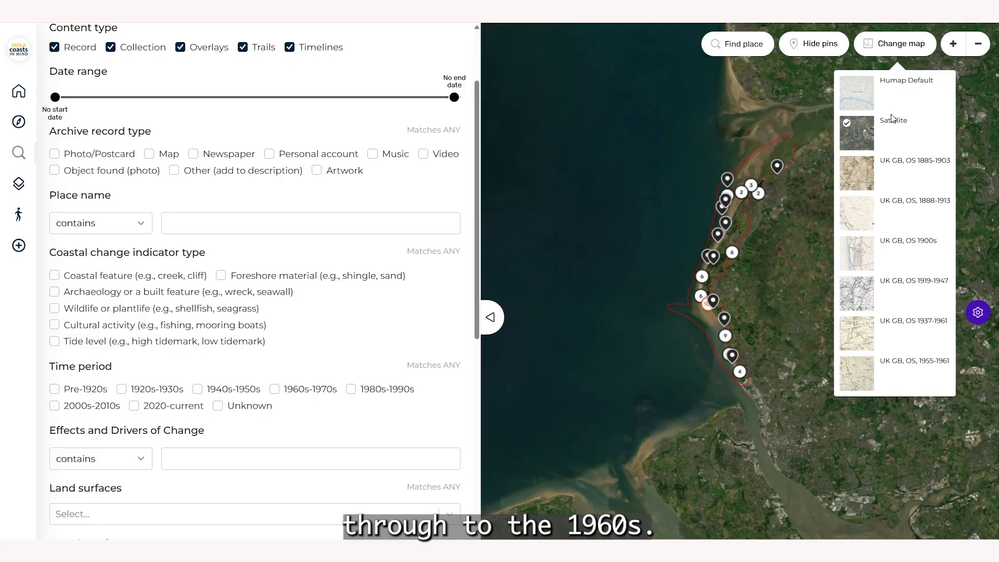
click(857, 178)
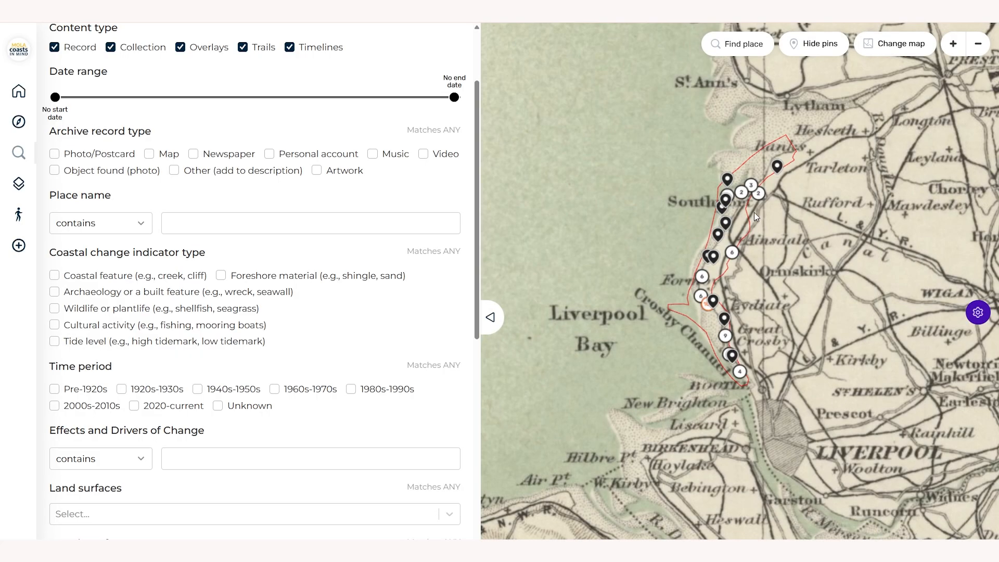
scroll(753, 210, up, 5)
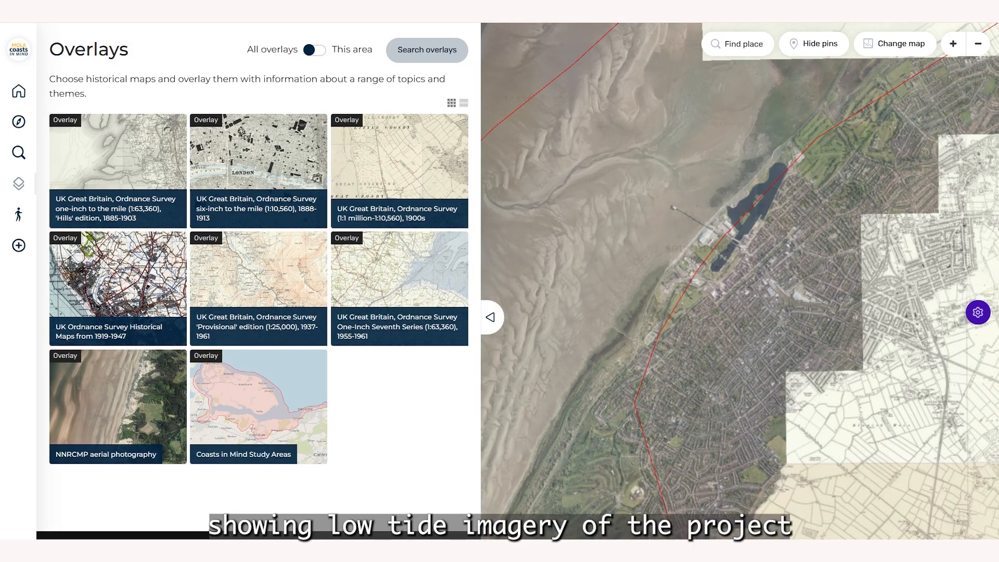
Examine the aerial photography overlay along the coast from Southport south past Formby, comparing it with the surrounding historic map
drag(587, 405, 765, 129)
drag(623, 447, 759, 208)
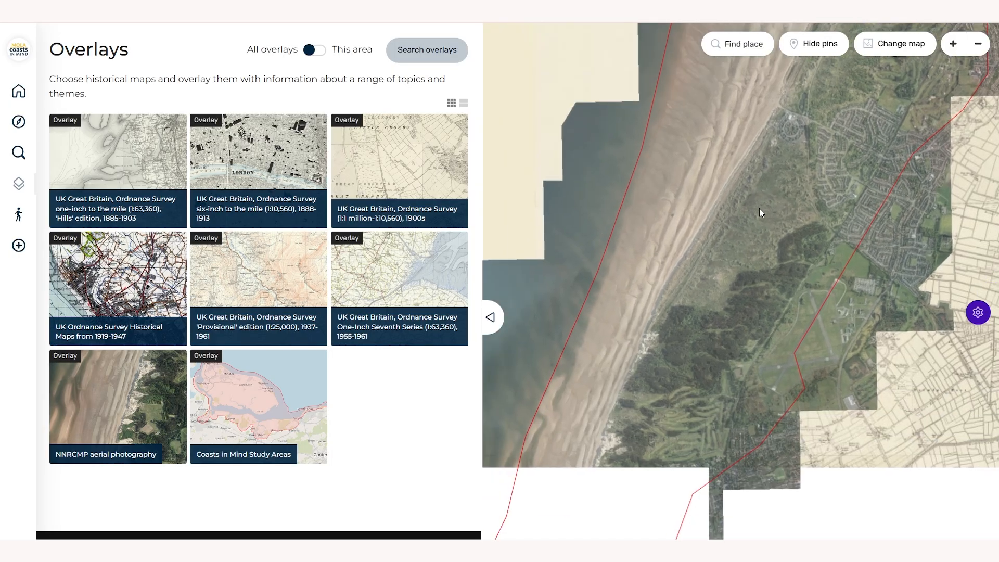
drag(676, 374, 713, 231)
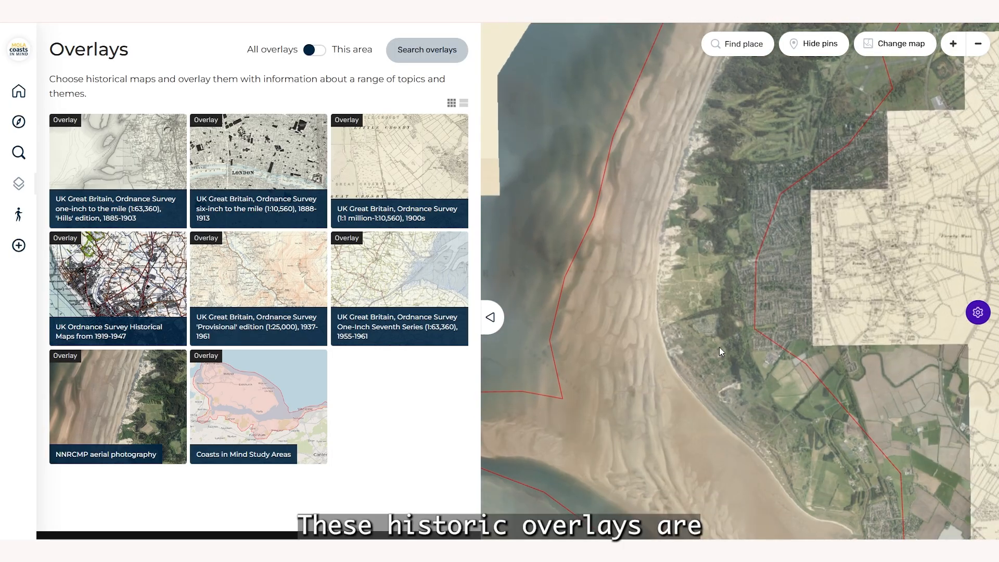
scroll(719, 347, down, 2)
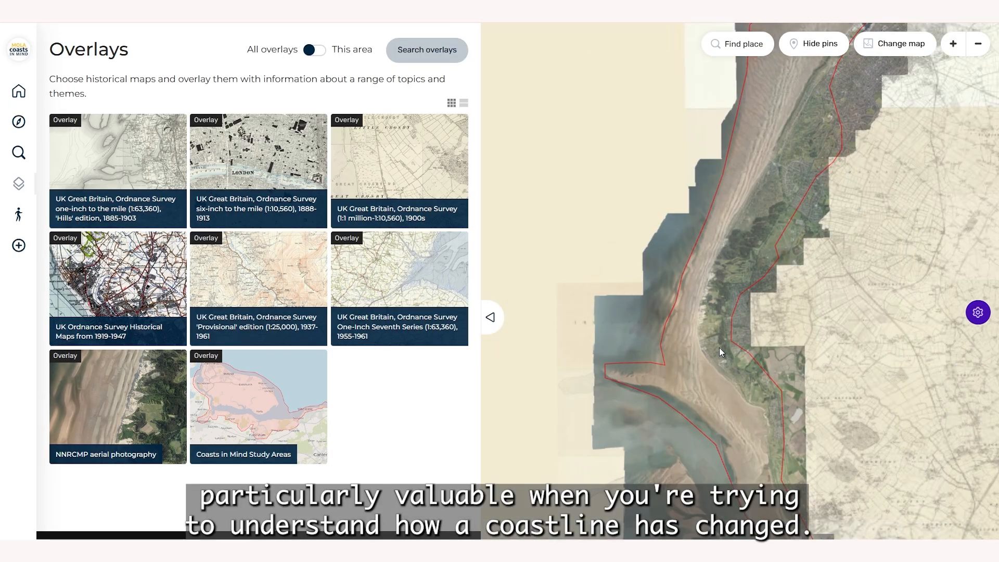
scroll(719, 347, down, 1)
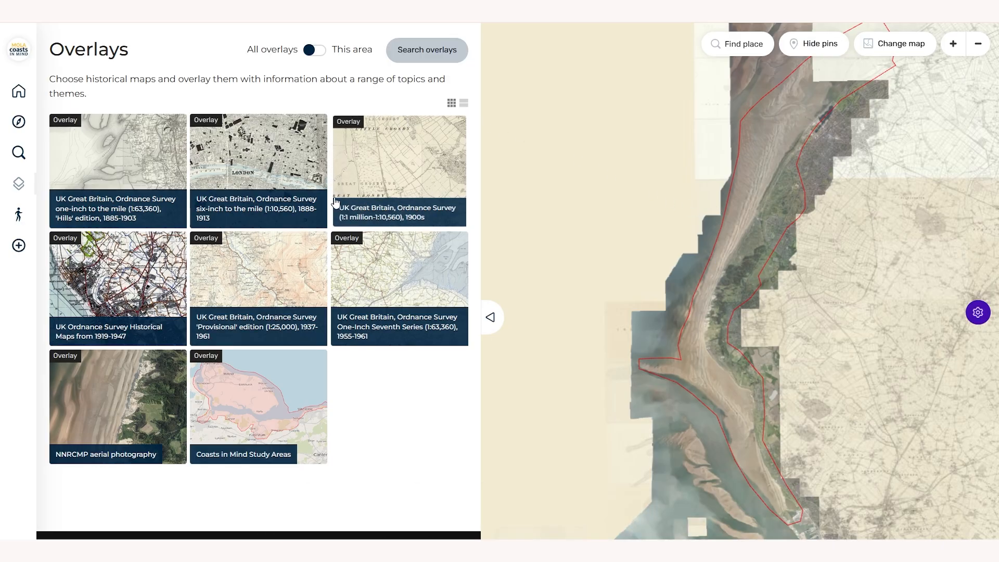
Read the details of the Ordnance Survey six-inch to the mile (1:10,560), 1888-1913 overlay, and return to the overlays list
click(281, 182)
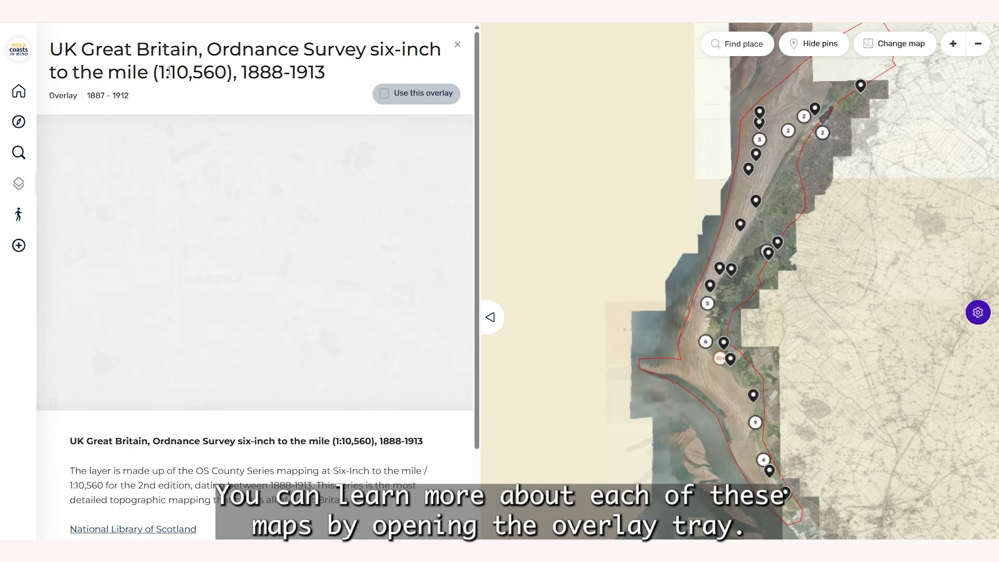
scroll(227, 368, down, 3)
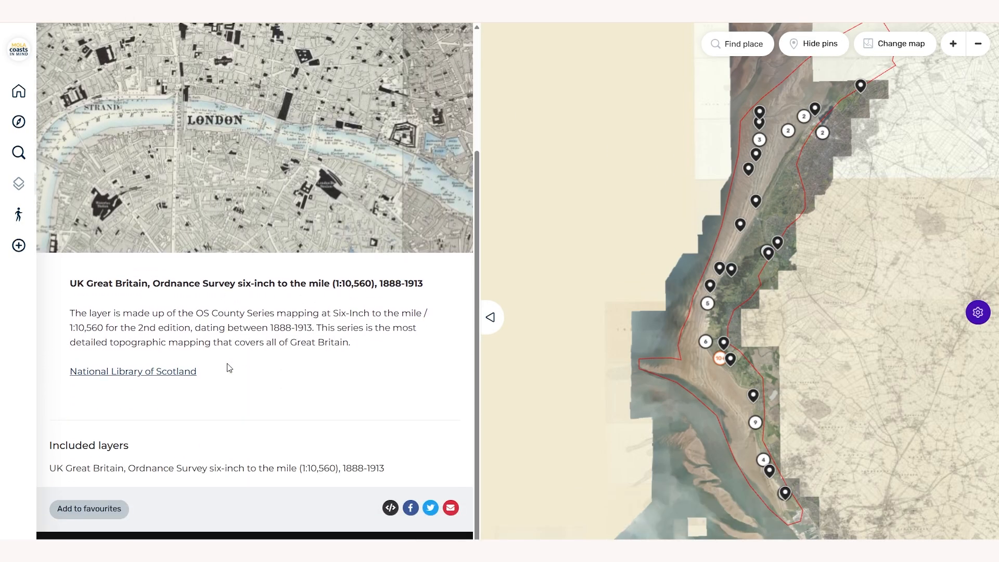
scroll(227, 368, up, 3)
mouse_move(93, 145)
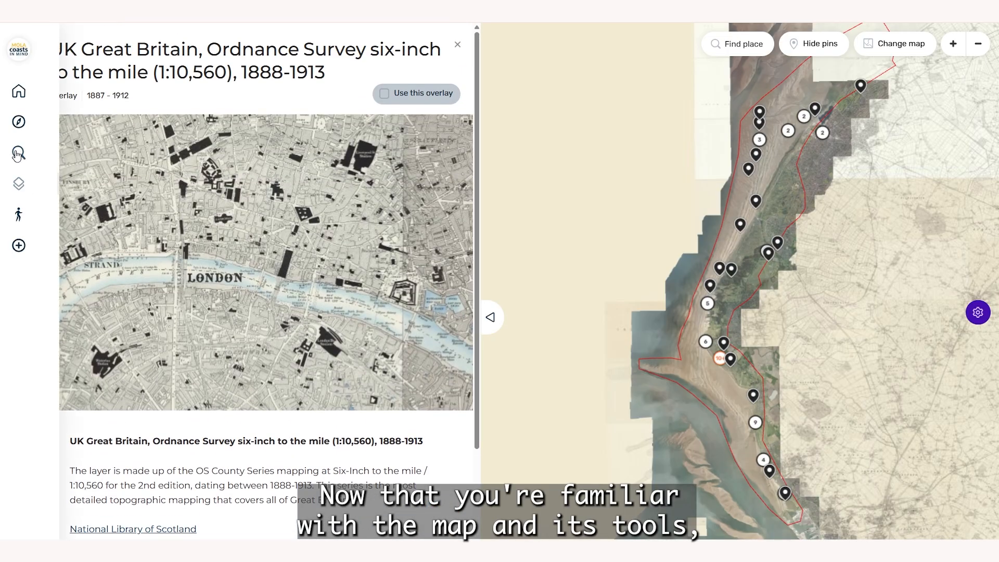
click(458, 45)
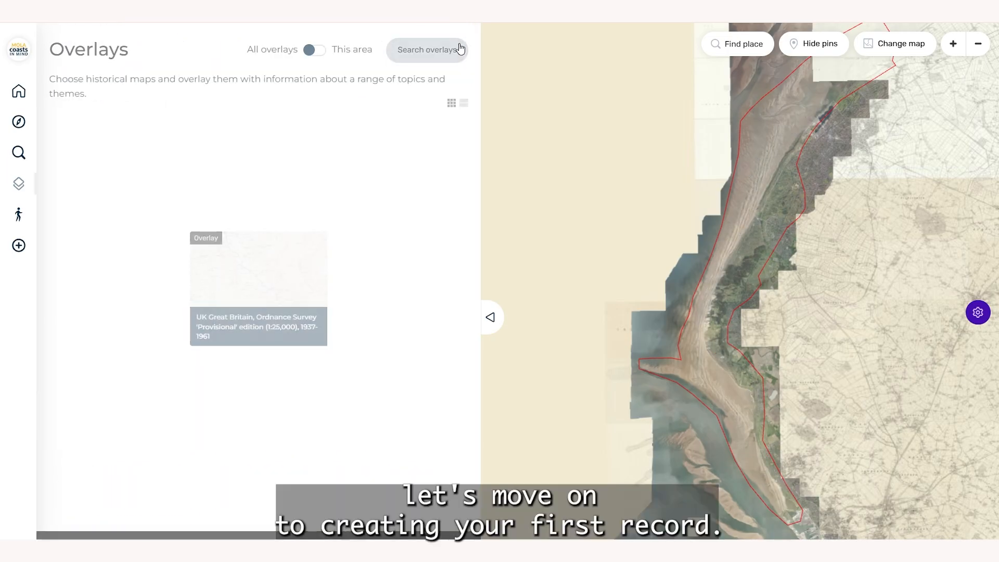
click(379, 276)
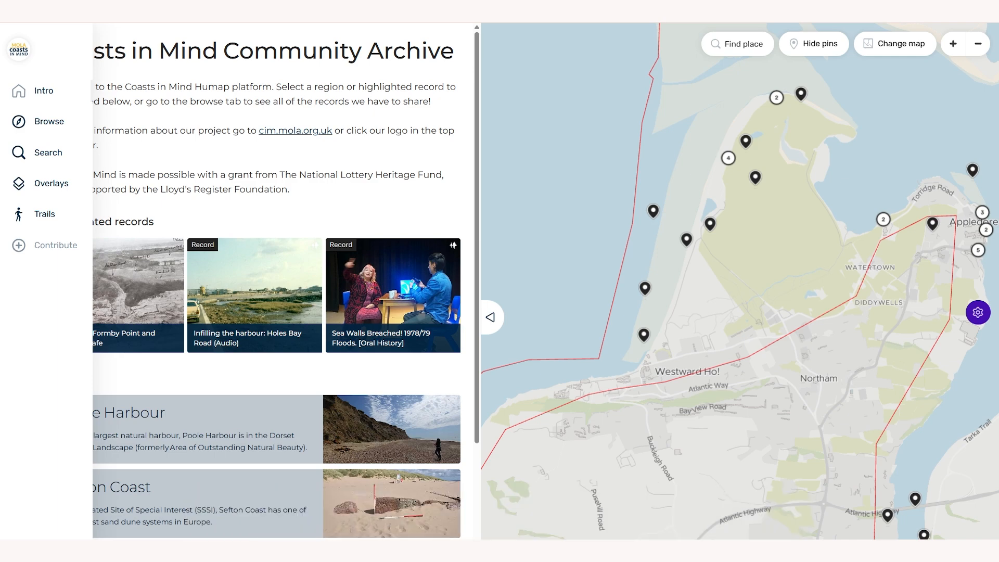
Start a new record from the contribution area and begin its guided creation at the location stage
click(18, 247)
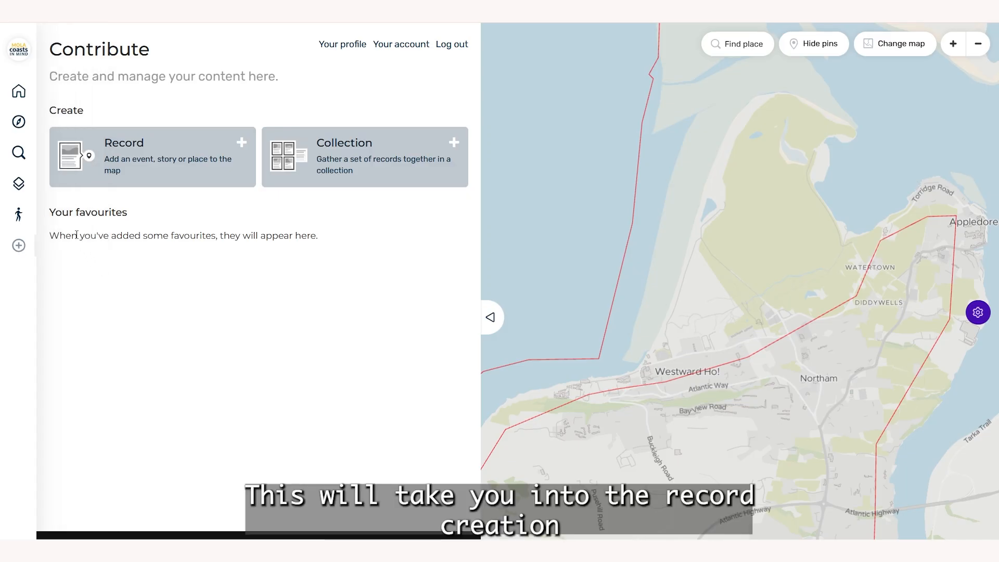
click(126, 165)
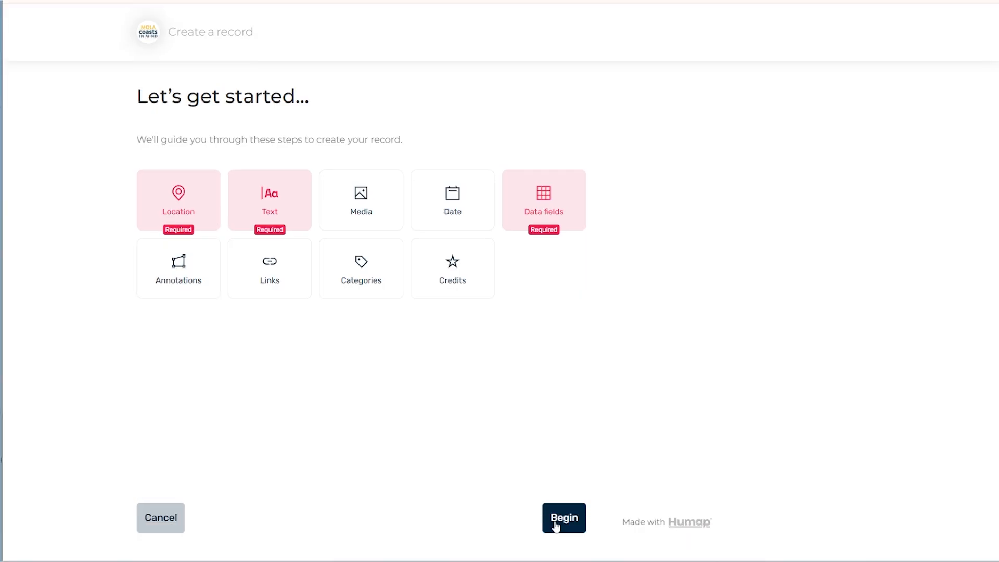
click(556, 525)
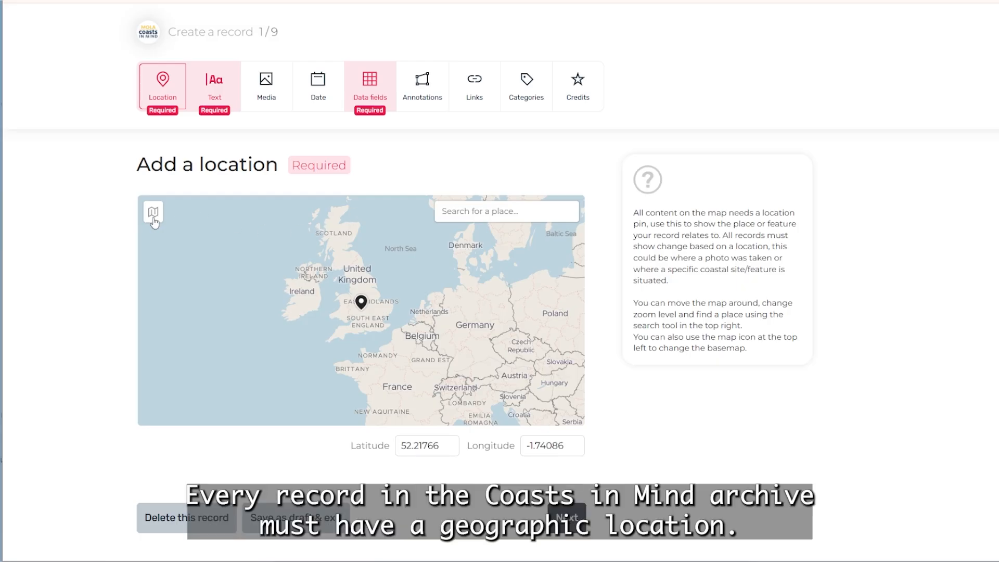
Bring the record's location map to the Barnstaple and Bideford coast and set its base map to UK GB, OS 1885-1903
scroll(346, 329, up, 3)
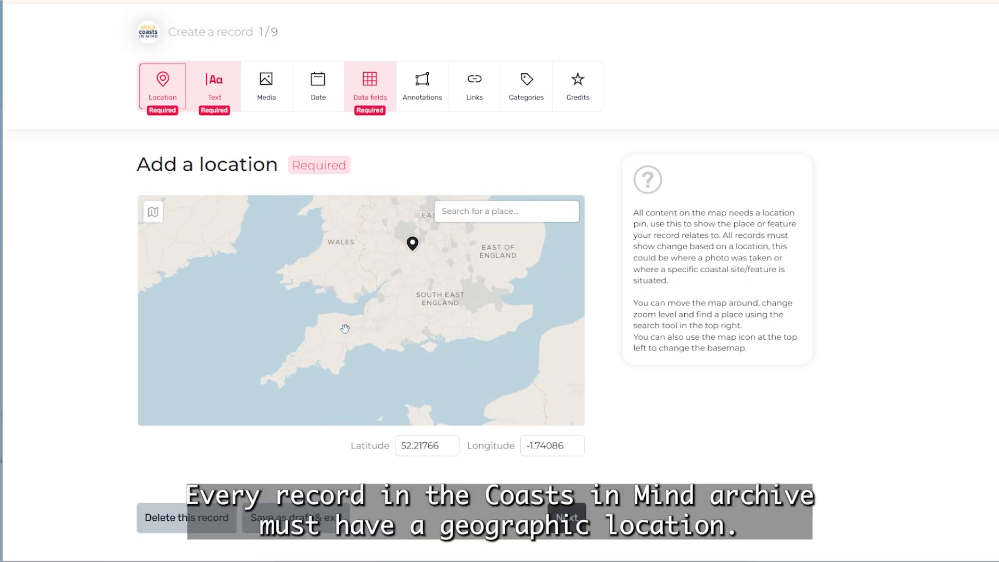
scroll(307, 328, up, 5)
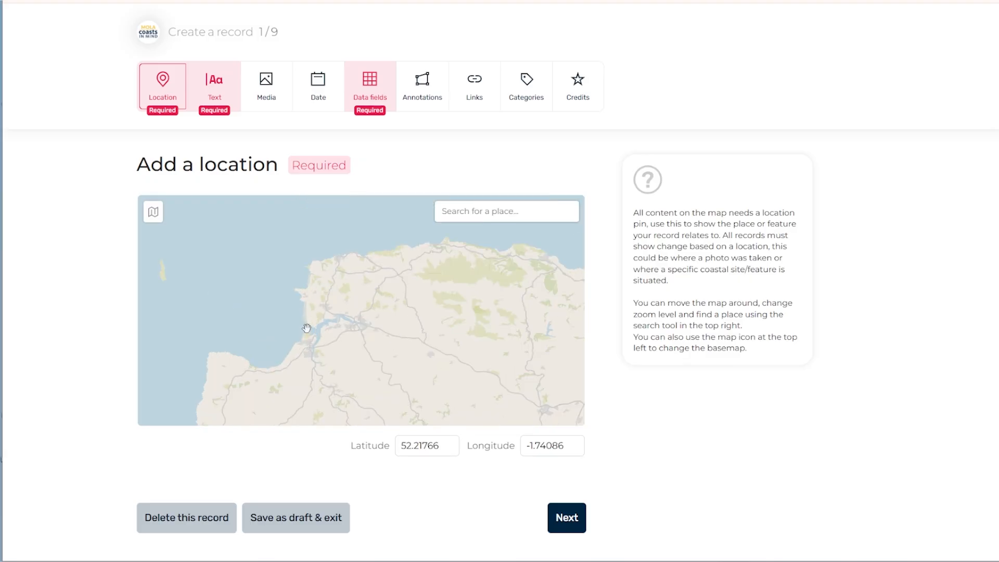
click(153, 212)
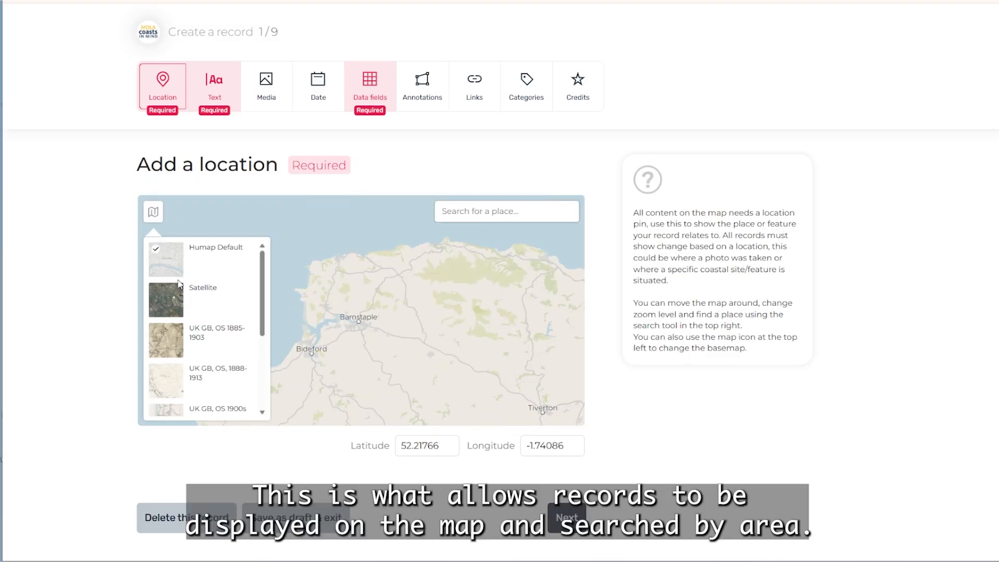
click(159, 344)
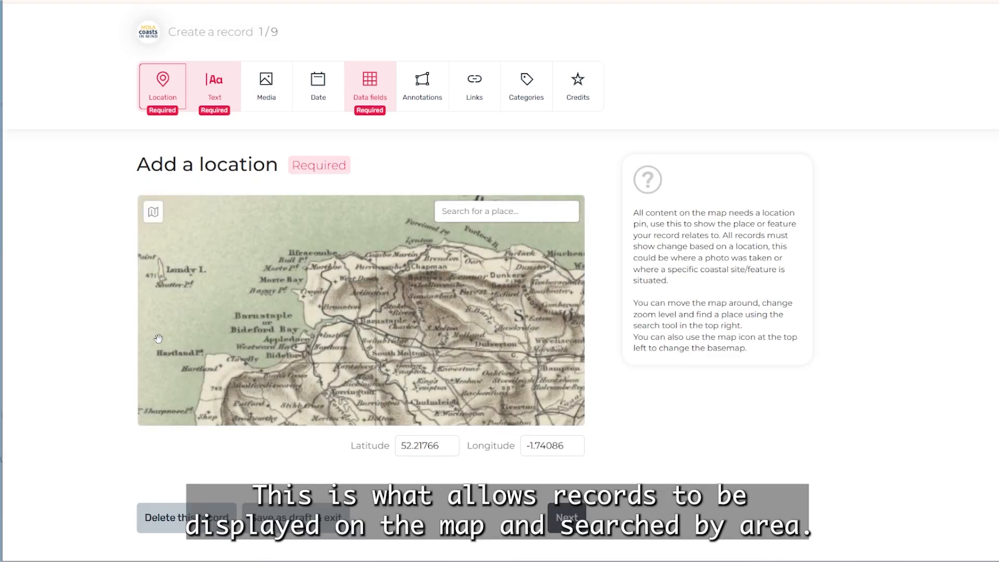
Place the record's location pin at the northern end of Northam Burrows above Golf Links, at about latitude 51.06221, longitude -4.22224
scroll(294, 354, up, 5)
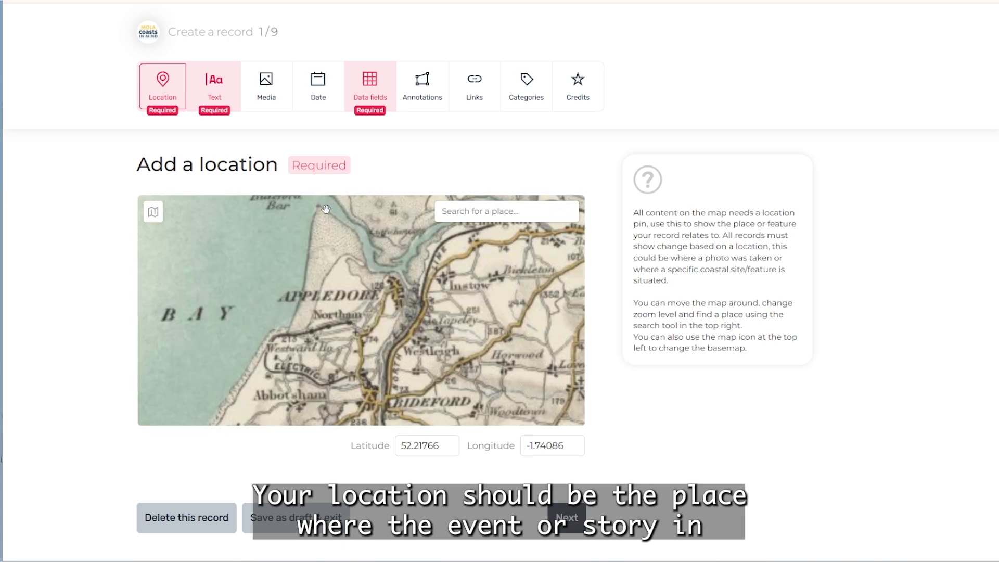
scroll(327, 210, up, 2)
scroll(359, 350, down, 2)
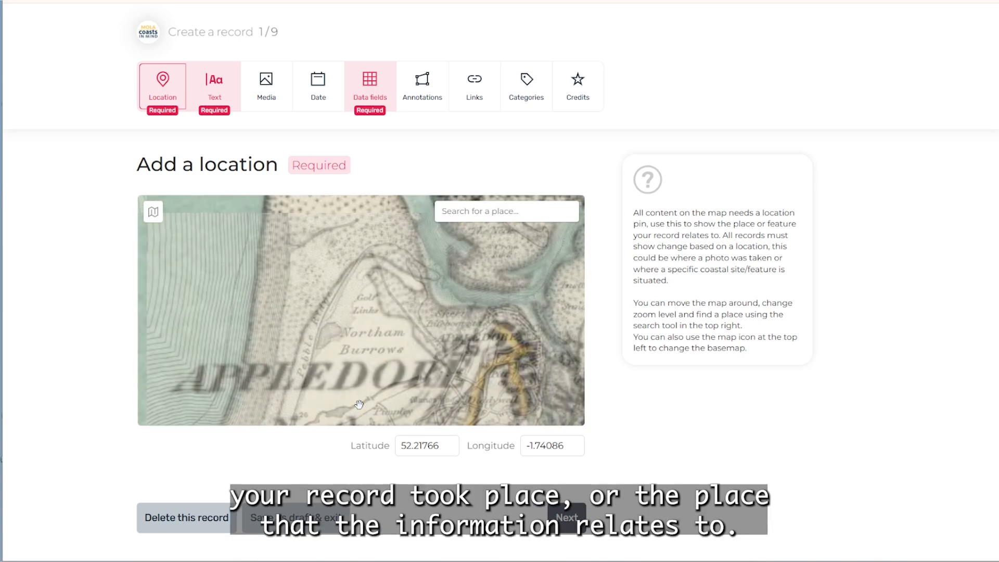
scroll(370, 286, up, 1)
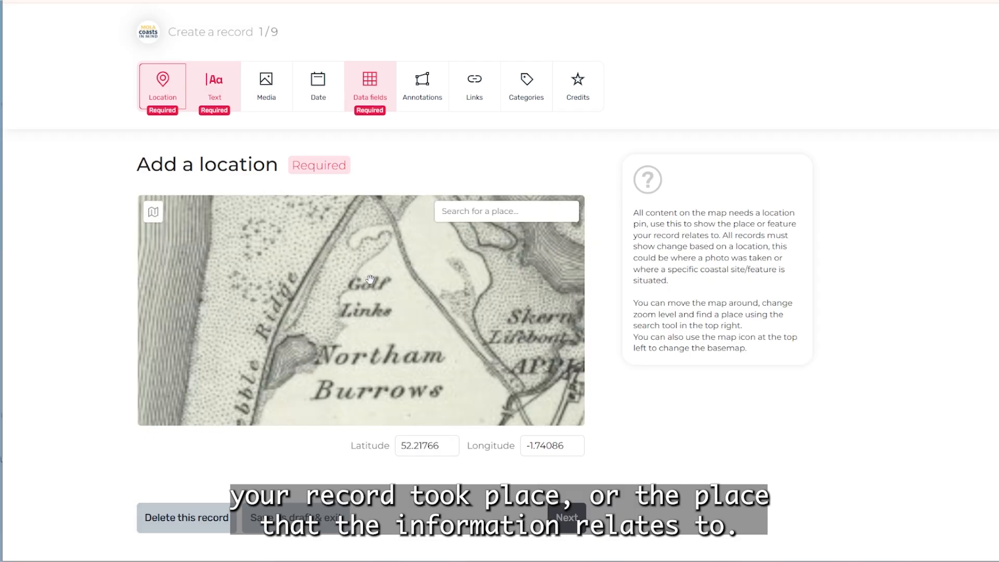
drag(396, 237, 391, 321)
scroll(396, 299, up, 1)
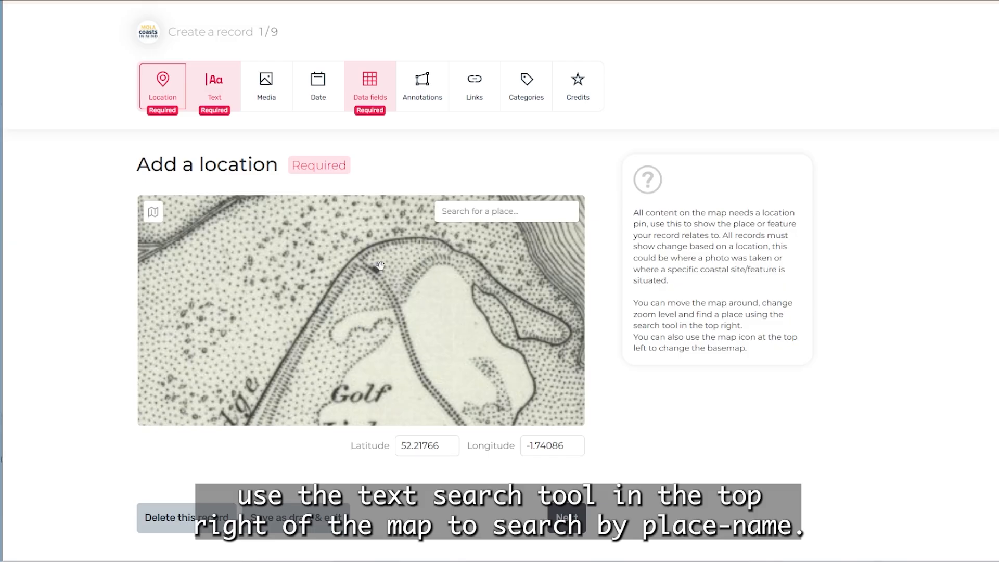
click(365, 319)
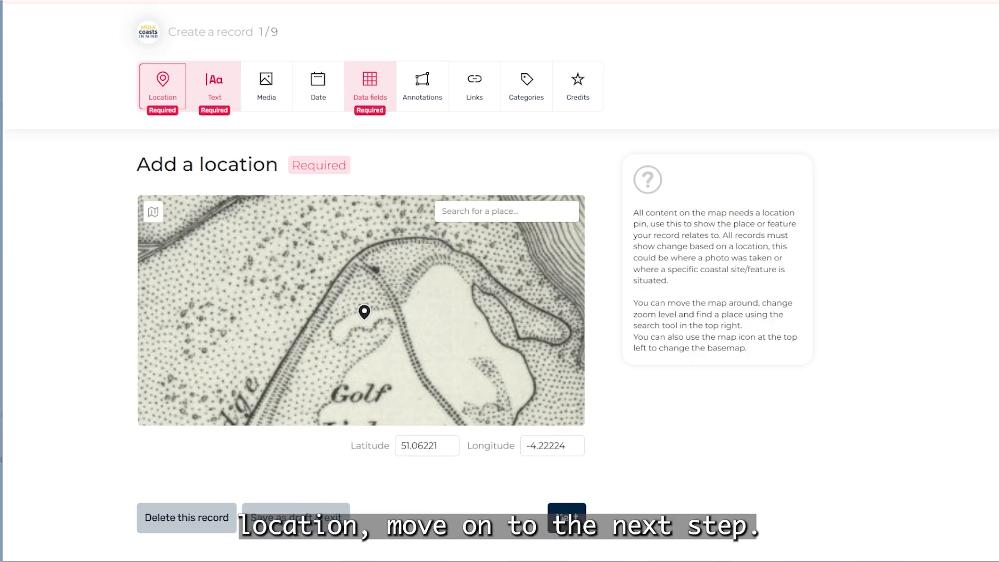
Advance to the text stage and title the record "People playing golf on Old Northam Burrows, near the lifeboat house"
click(562, 518)
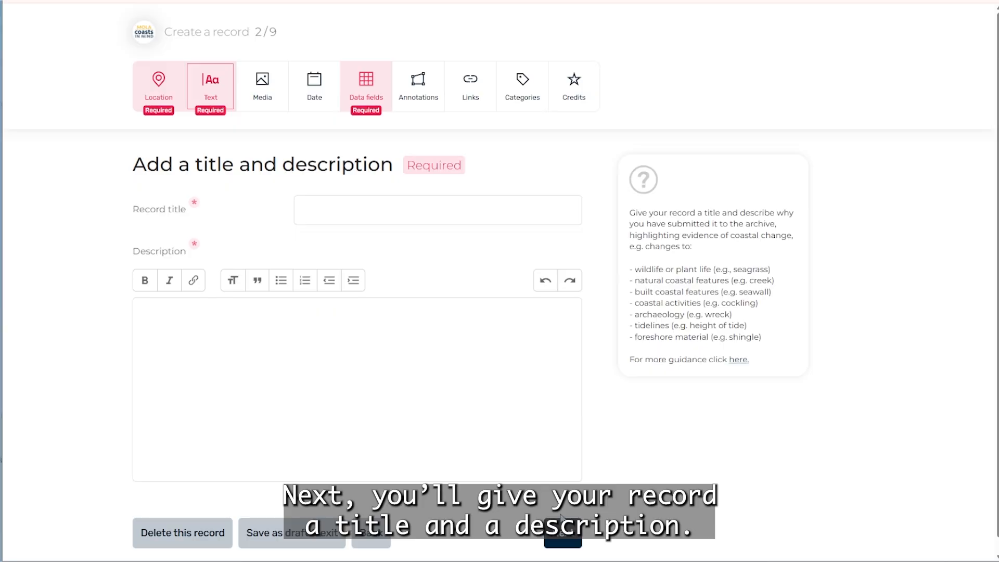
click(331, 210)
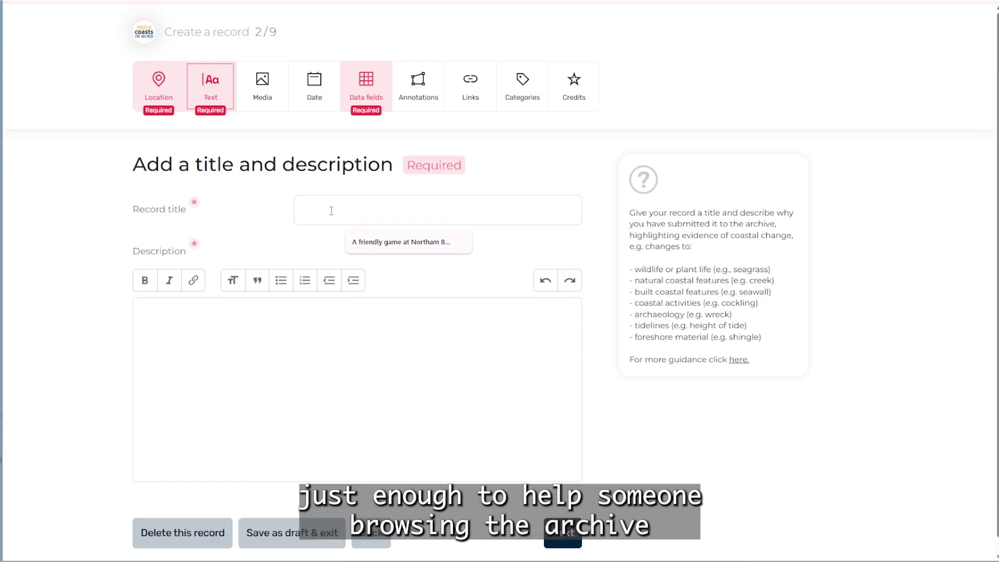
text(People playing)
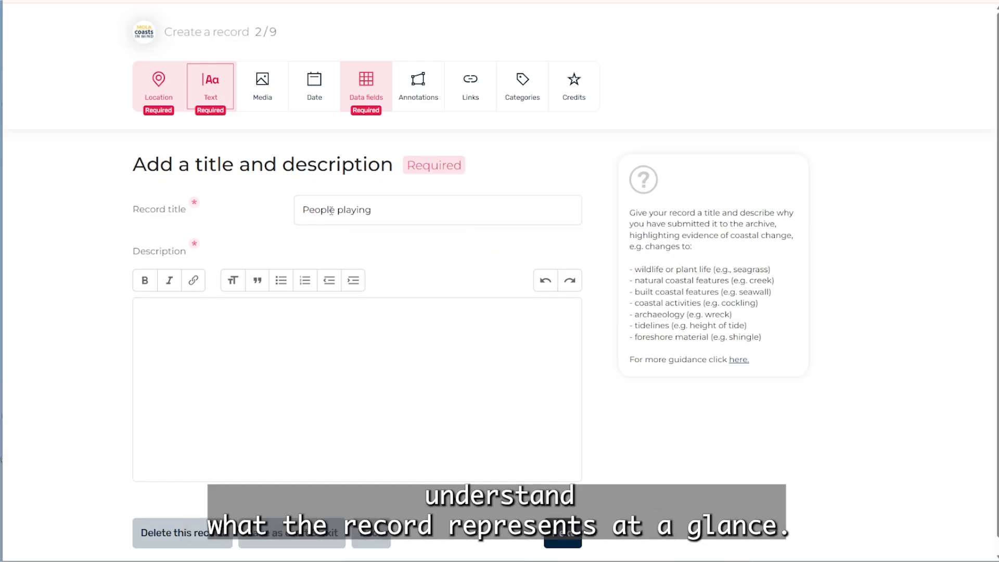
text( golf on Old Nor)
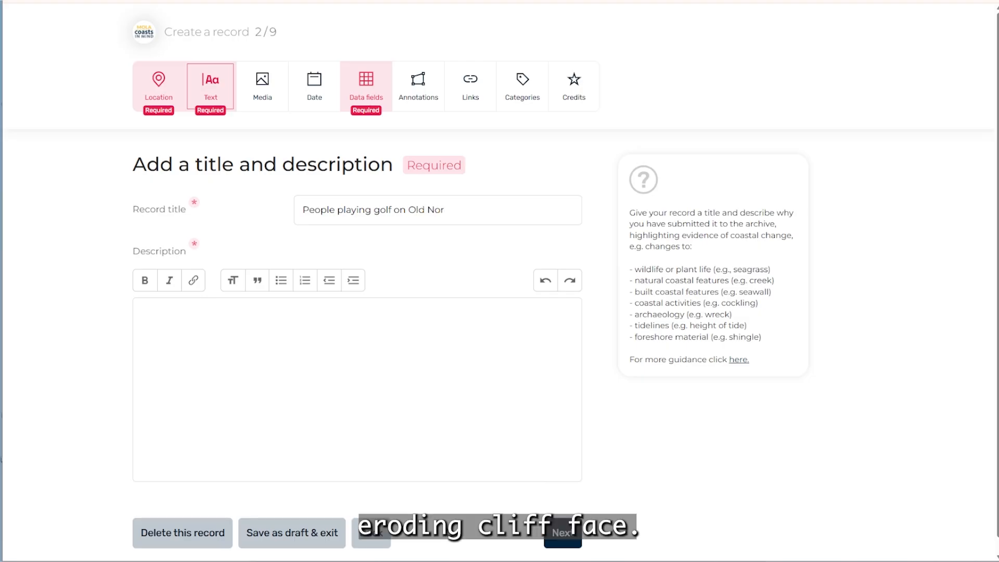
text(tham Burrows)
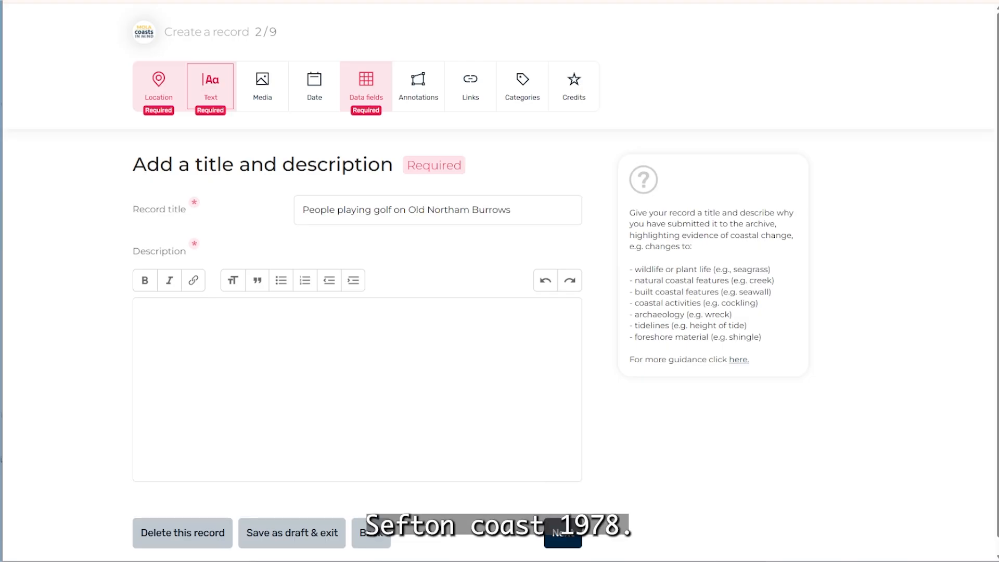
text(, near the lifeboat station)
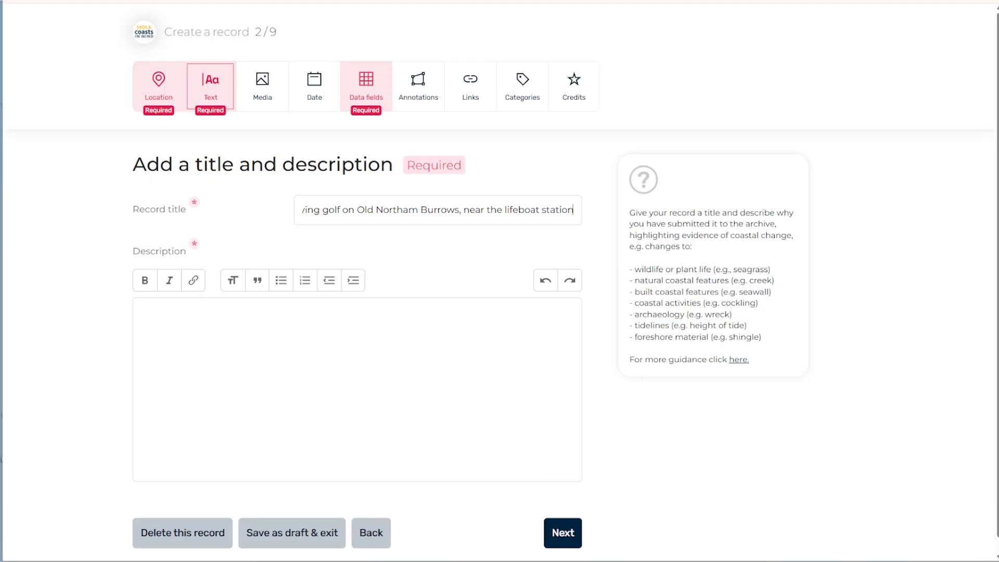
click(157, 329)
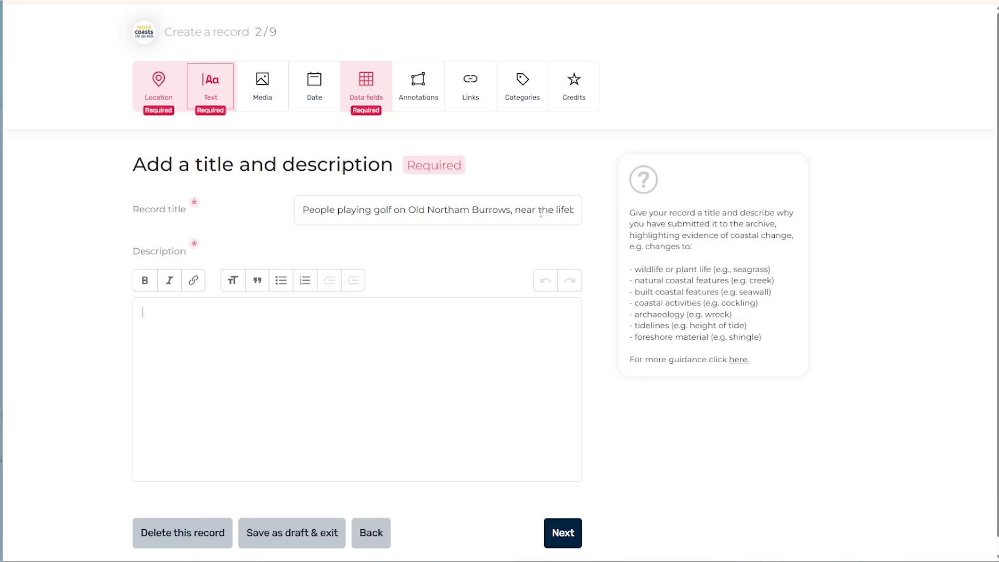
click(577, 218)
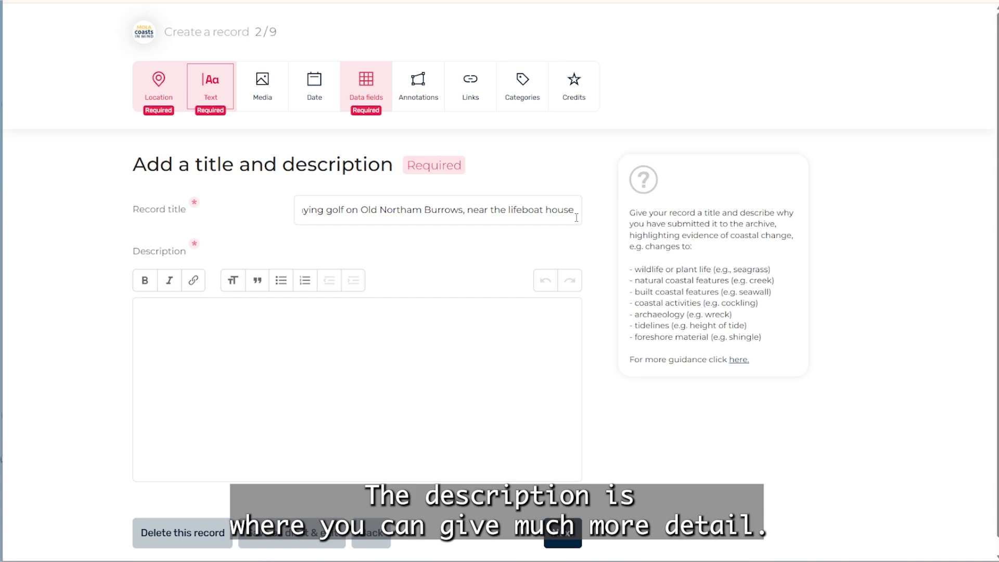
Describe the woman and man playing golf in early 20th-century clothing, and the rundown lifeboat house's disuse in 1889 and demolition in 1913
click(153, 310)
text(A woman and a man in early 20th-century clothing playing a game of golf with the Northam Burrows lifeboat house in the background. The lifeboat house stopped being used in 1889 and was demolished in 1913. In the photo, the lifeboat house looks rundown and disused.)
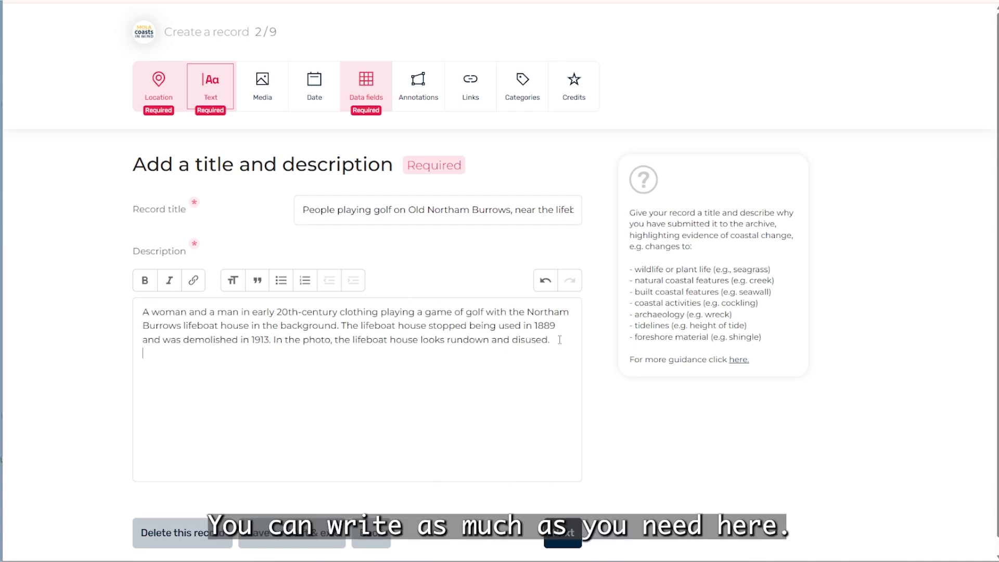
Add a separate description paragraph: Caption on postcard reads "About 1910. Old Northam Burrows Life-boat house alongside the 7th green of Royal North Devon G.C."
text(Caption o)
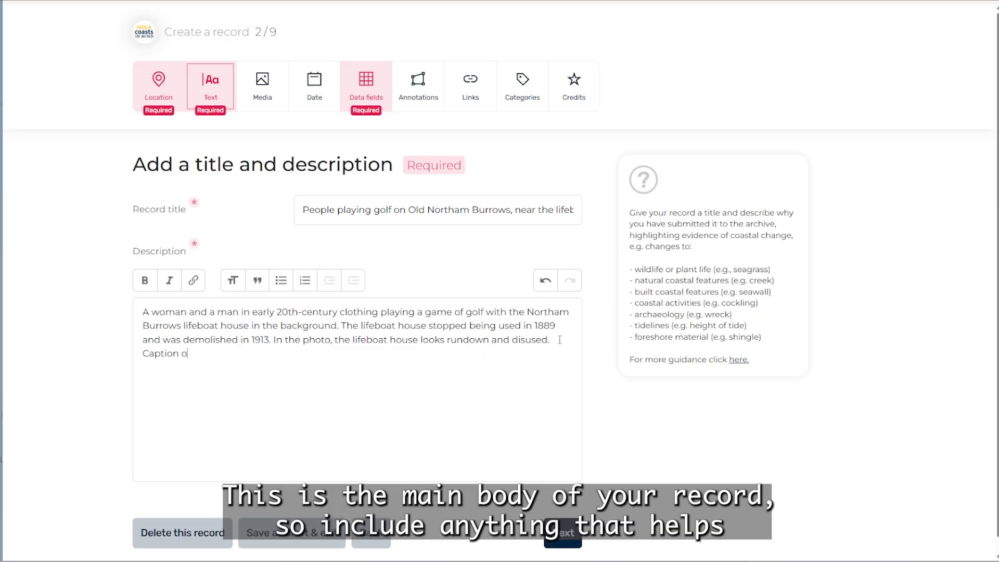
text(n postcar)
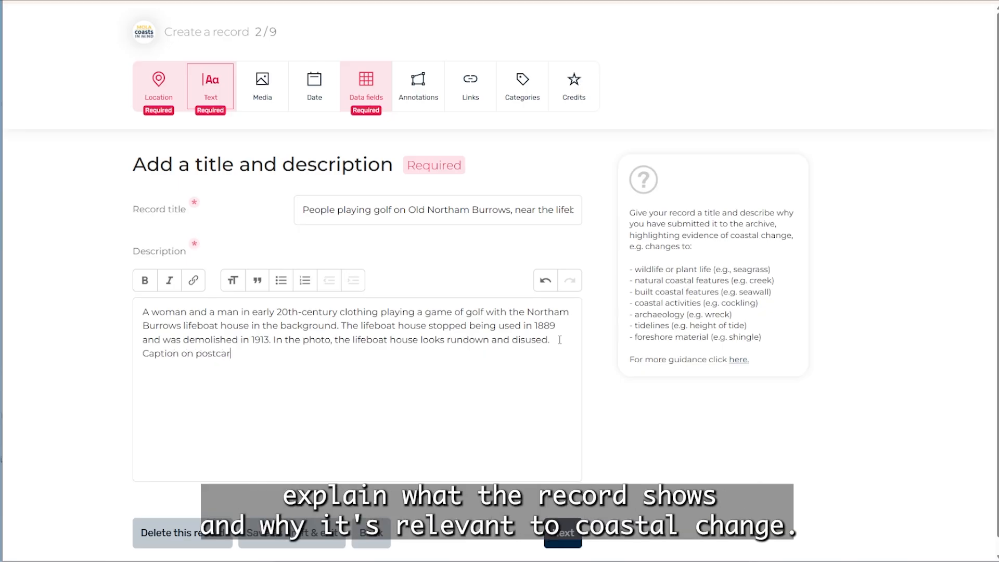
text(d reads ")
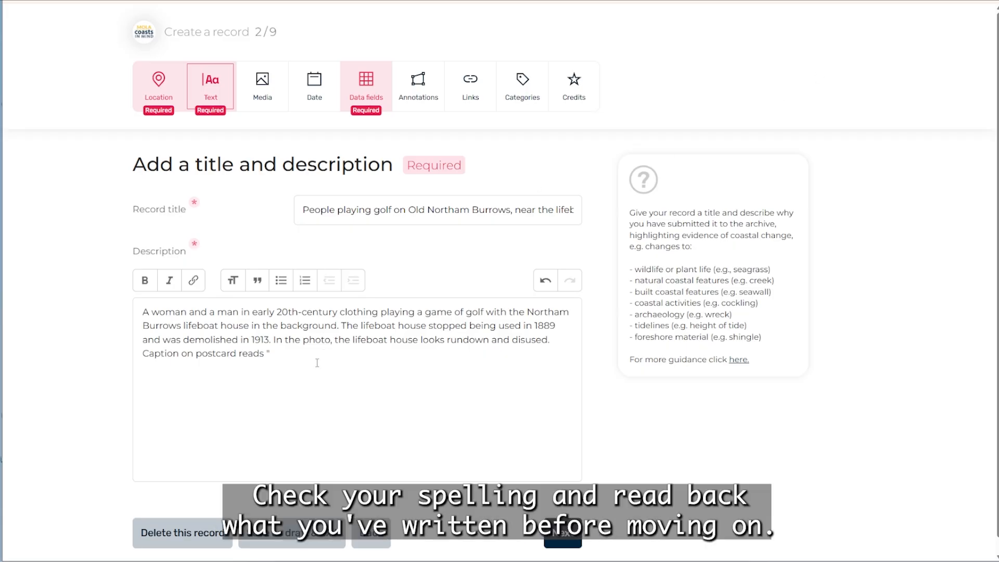
text(About 1910. Old Northam Burrows Life-boat house alongside the 7th green of Royal North Devon G.C.)
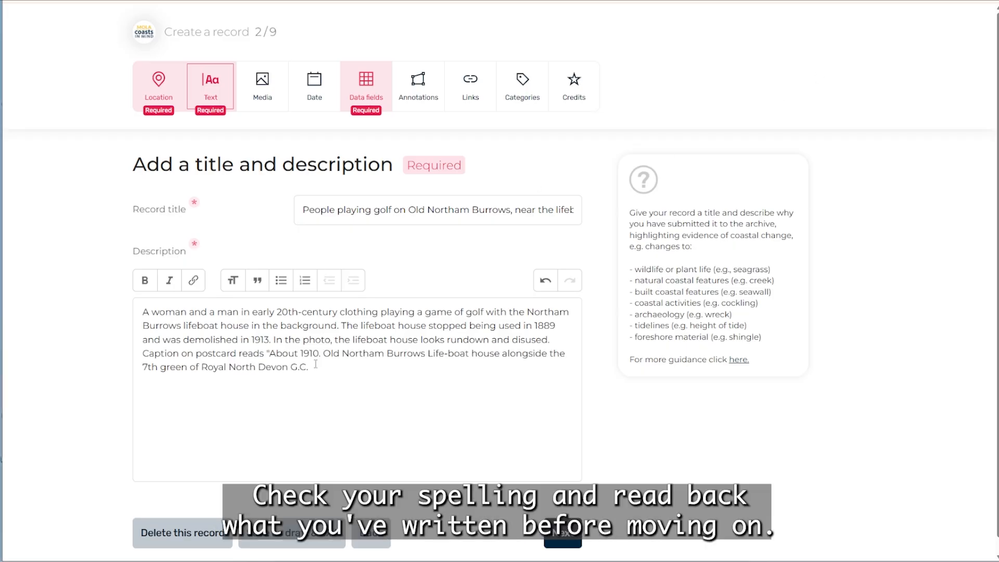
text(")
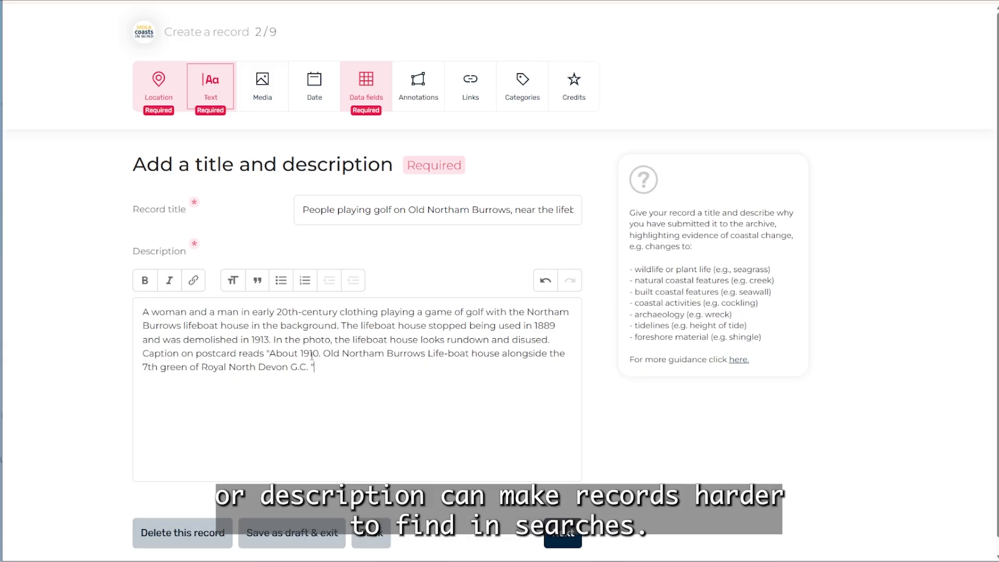
click(144, 354)
key(Return)
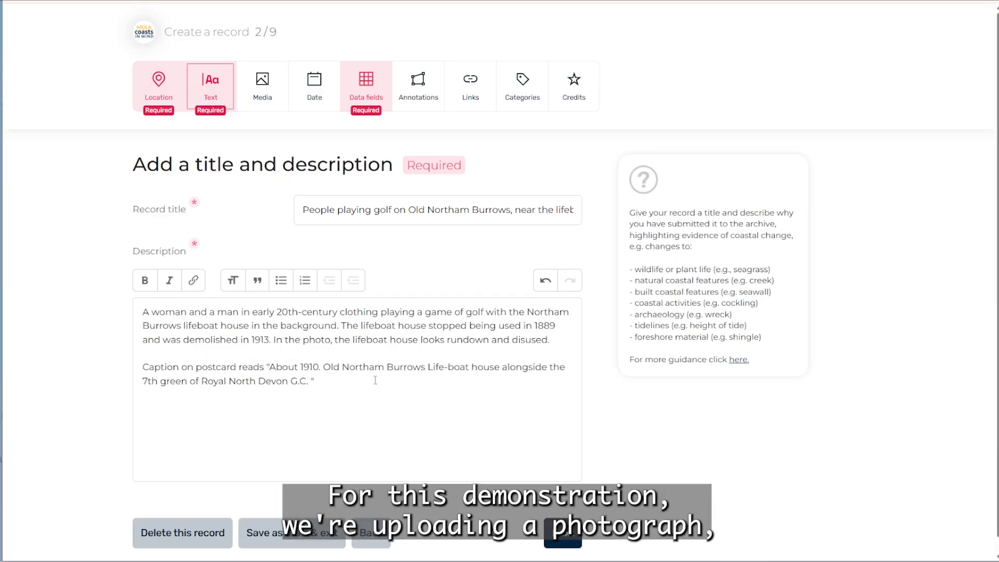
Advance to the media stage and upload the old golfing photograph as an image attachment
click(569, 539)
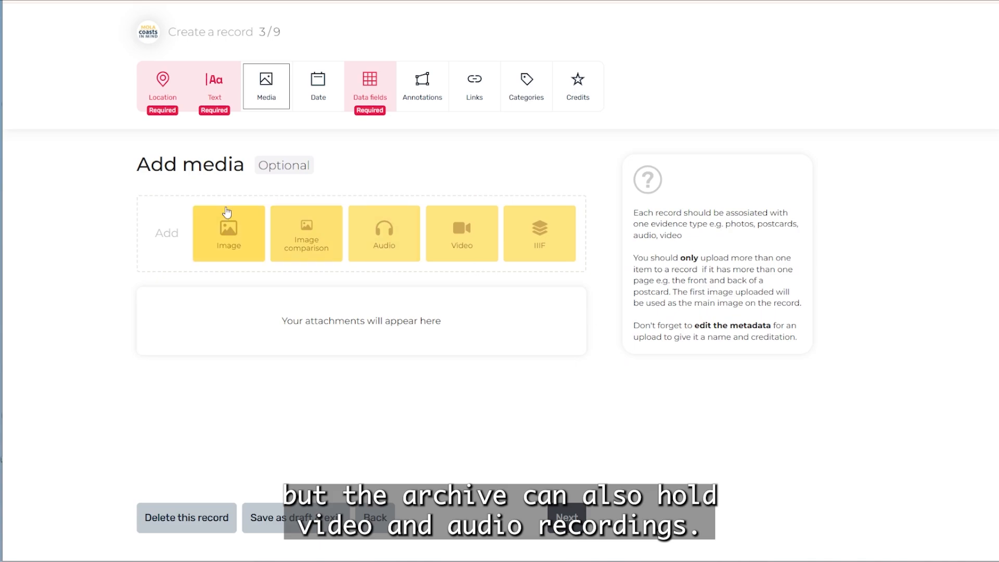
click(224, 231)
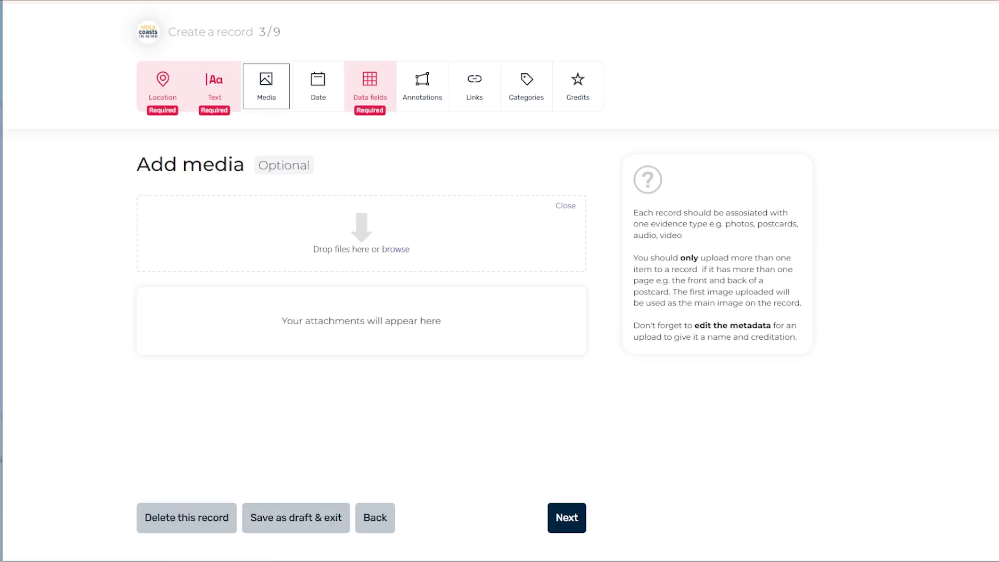
drag(797, 351, 393, 225)
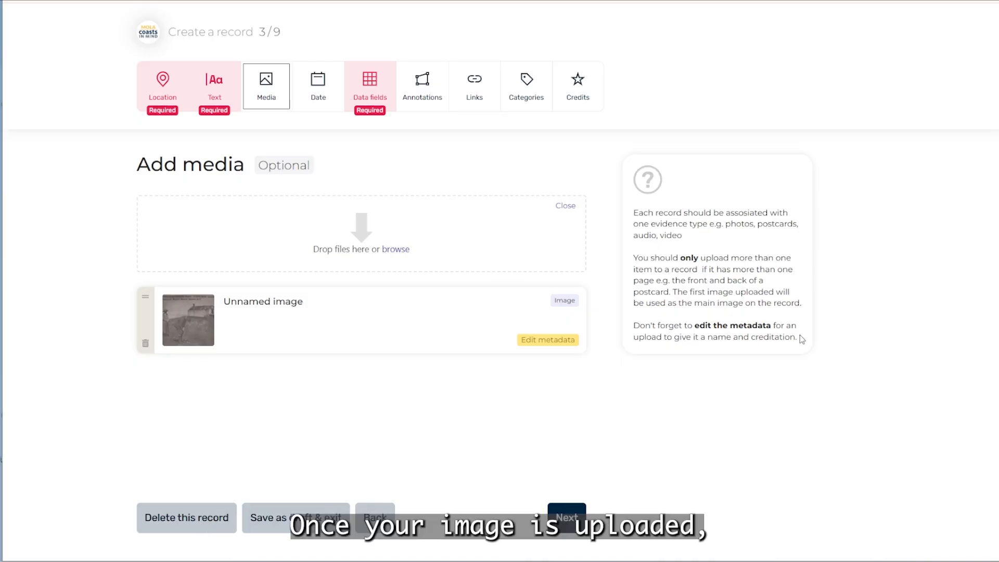
Name the uploaded image "A Friendly Game at Northam Burrows in the Old Days" and reuse the record description's first paragraph as its description
click(553, 345)
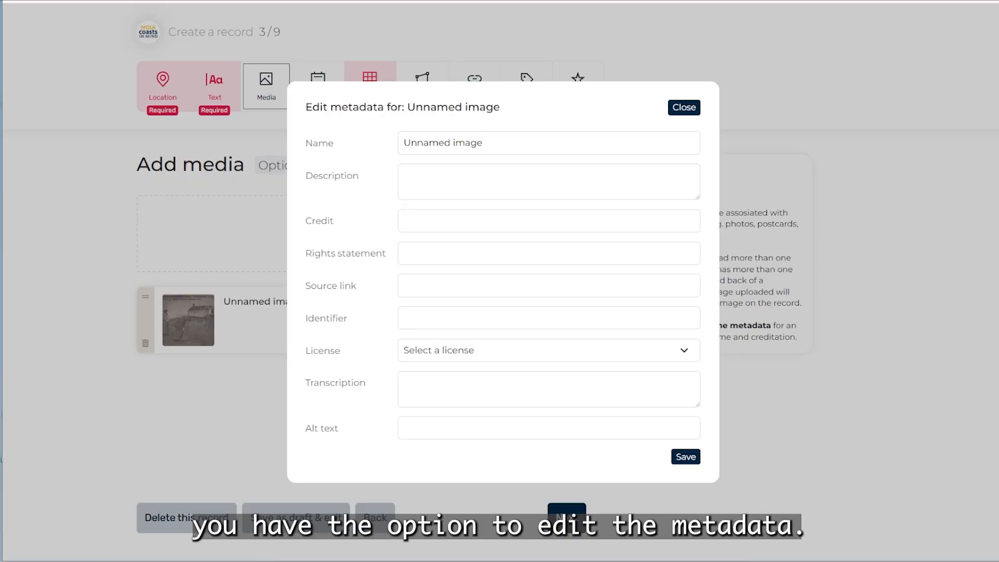
drag(483, 143, 402, 145)
text(A Friendly Game at Northam Burrows in the Old Days)
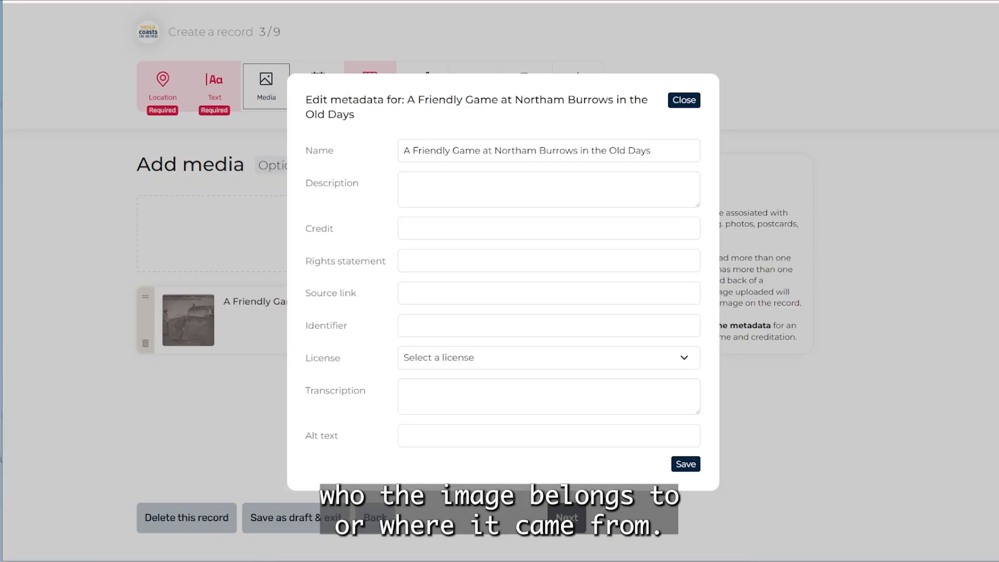
click(425, 190)
key(ctrl+v)
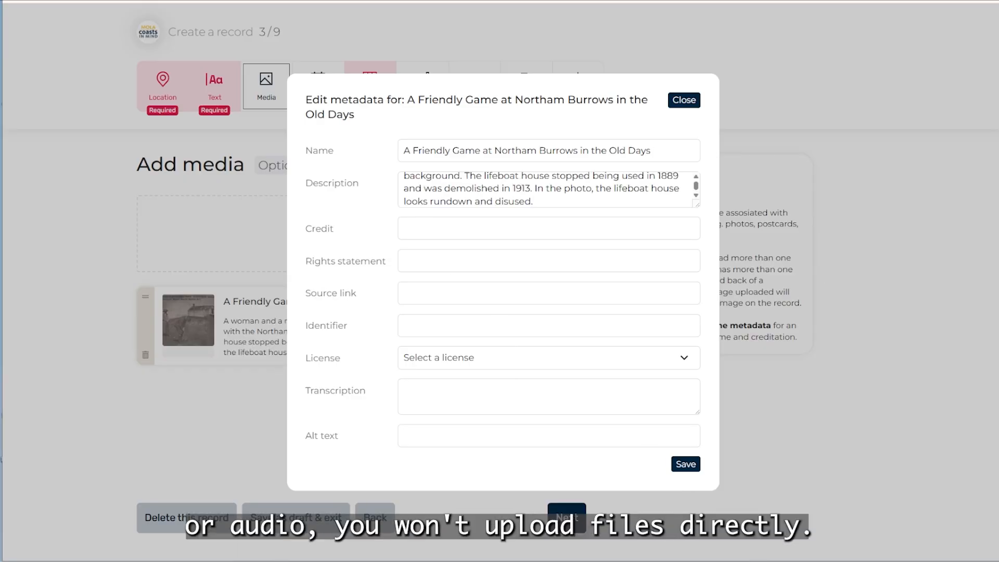
Credit the image to Northam Burrows Country Park and set its license to No Known Copyright
click(426, 226)
key(ctrl+v)
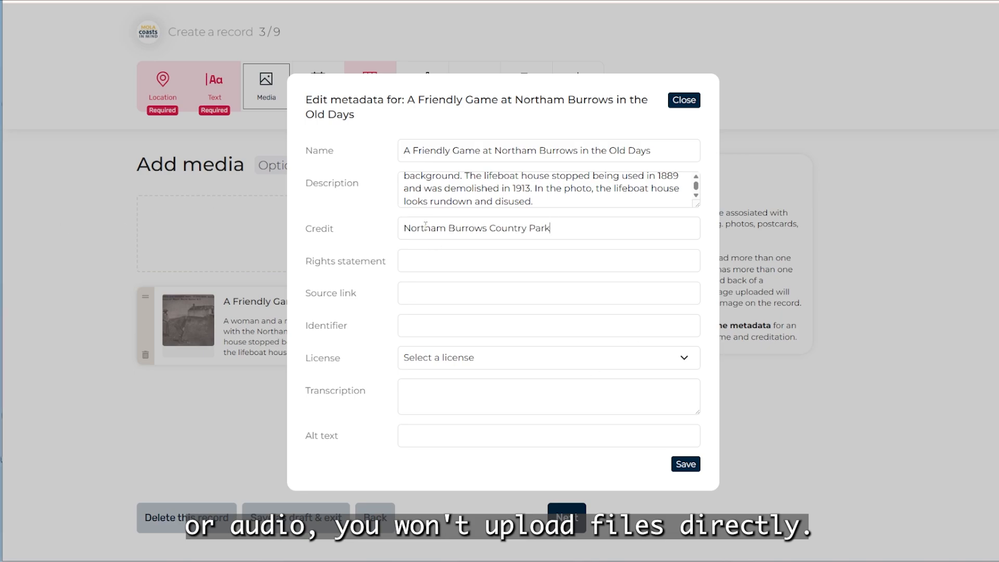
click(674, 359)
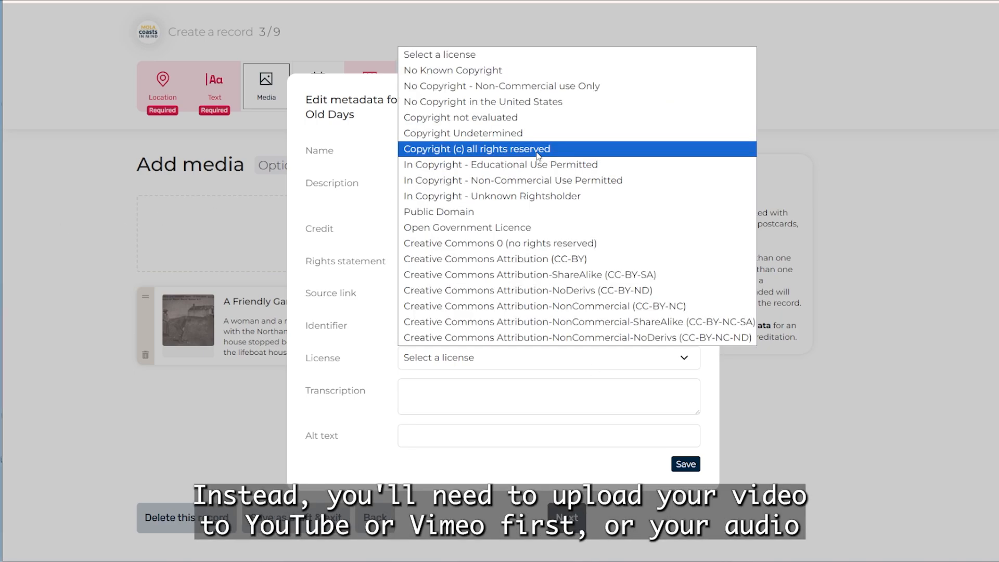
click(467, 72)
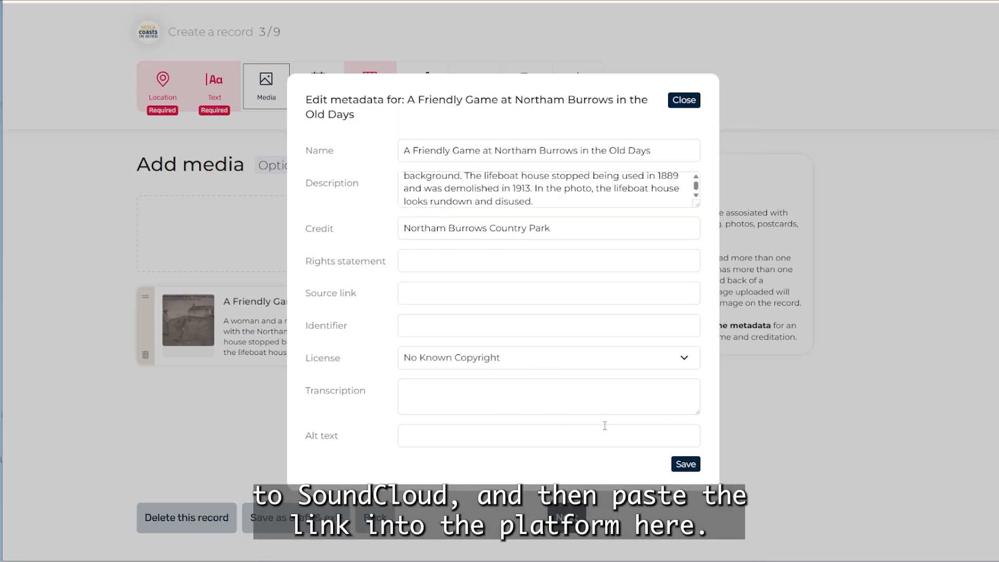
Set the image's transcription to "About 1910. Old Northam Burrows Life-boat house alongside the 7th green of Royal North Devon G.C." and close its metadata
click(451, 390)
text(About 1910. Old Northam Burrows Life-boat house alongside the 7th green of Royal North Devon G.C.)
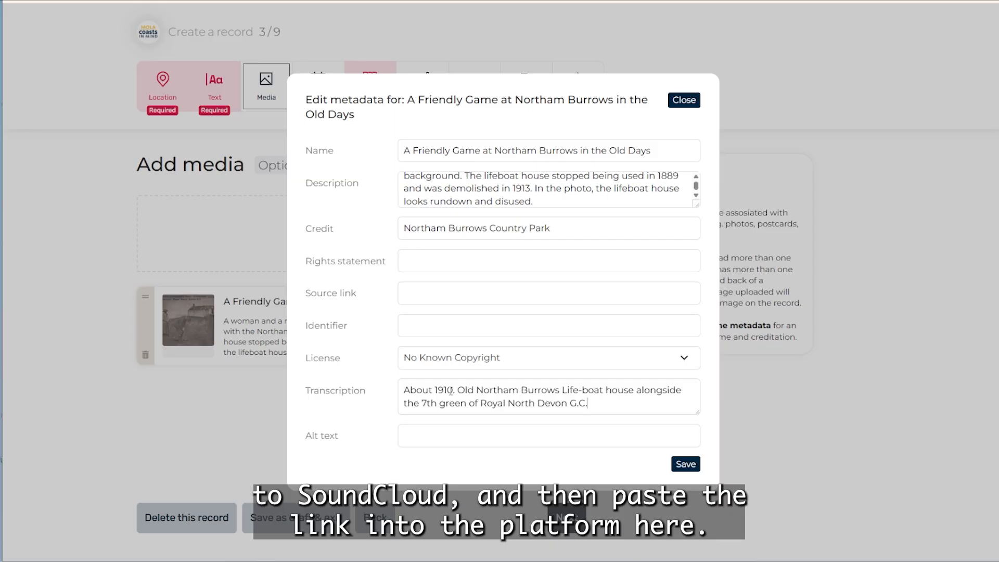
click(684, 100)
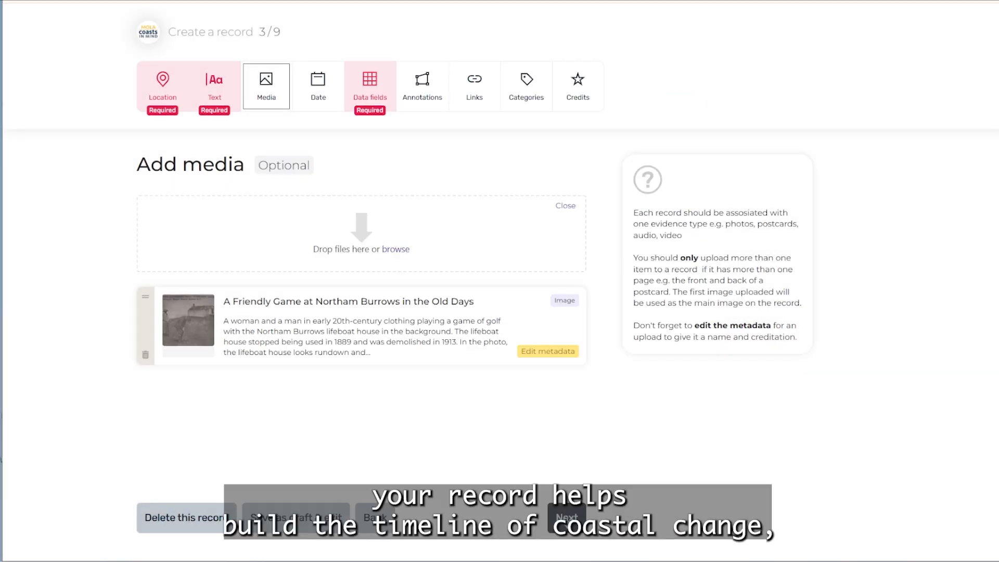
Advance to the date stage and give the record a start year of 1909 and an end year of 1913
click(567, 517)
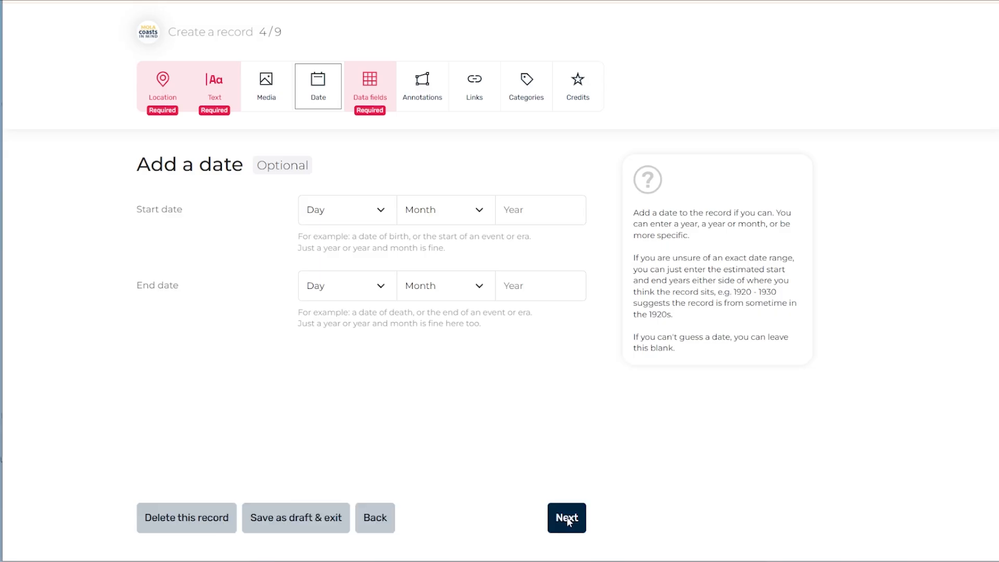
click(557, 207)
text(1909)
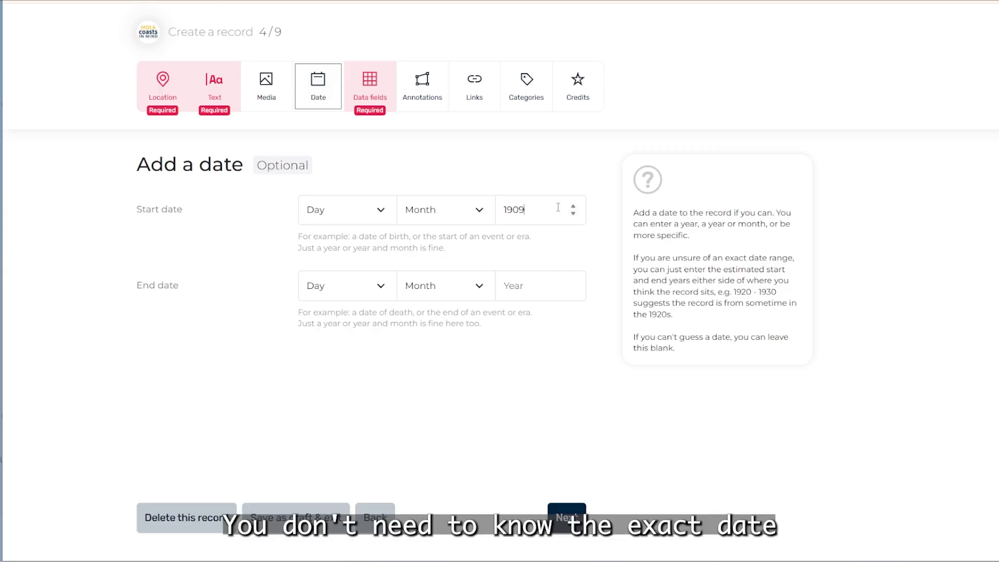
click(530, 282)
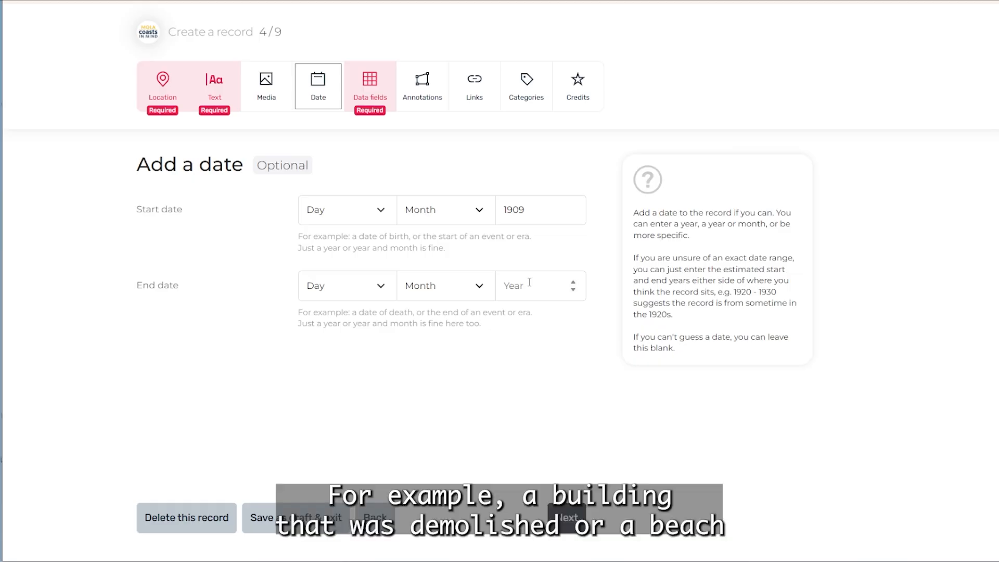
text(1913)
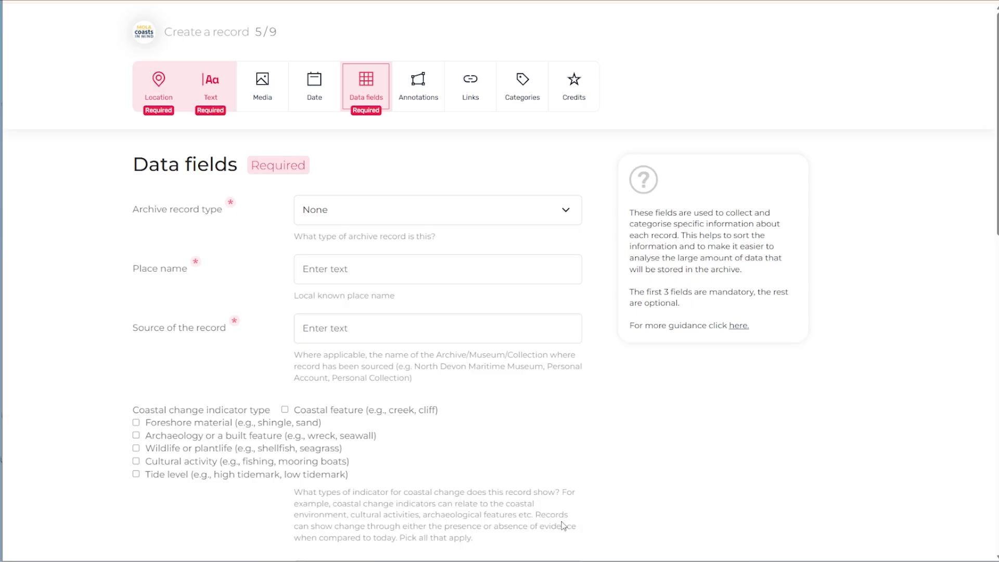
Set the archive record type to Photo/Postcard and the place name to Northam Burrows Golf Links
click(571, 211)
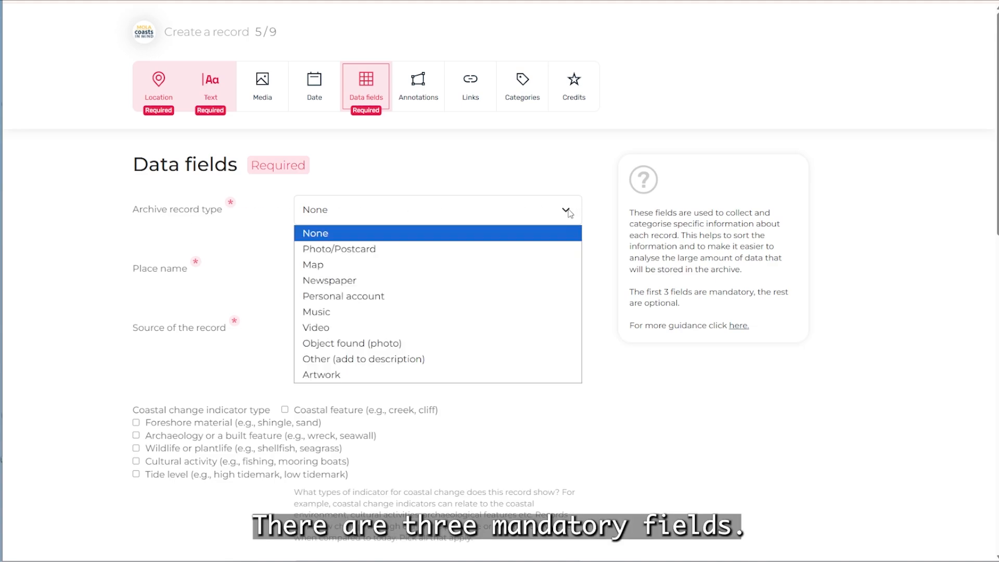
click(451, 250)
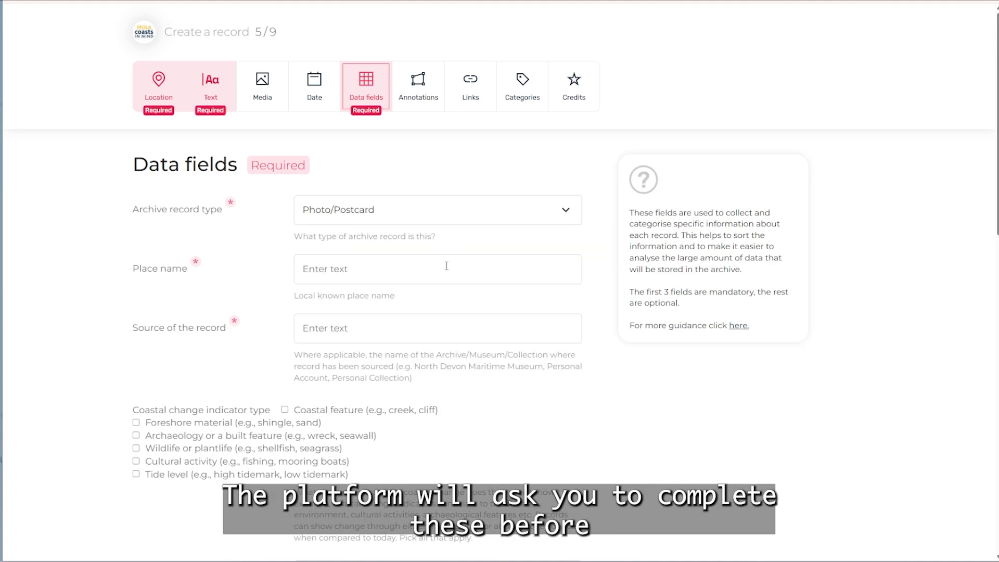
click(447, 268)
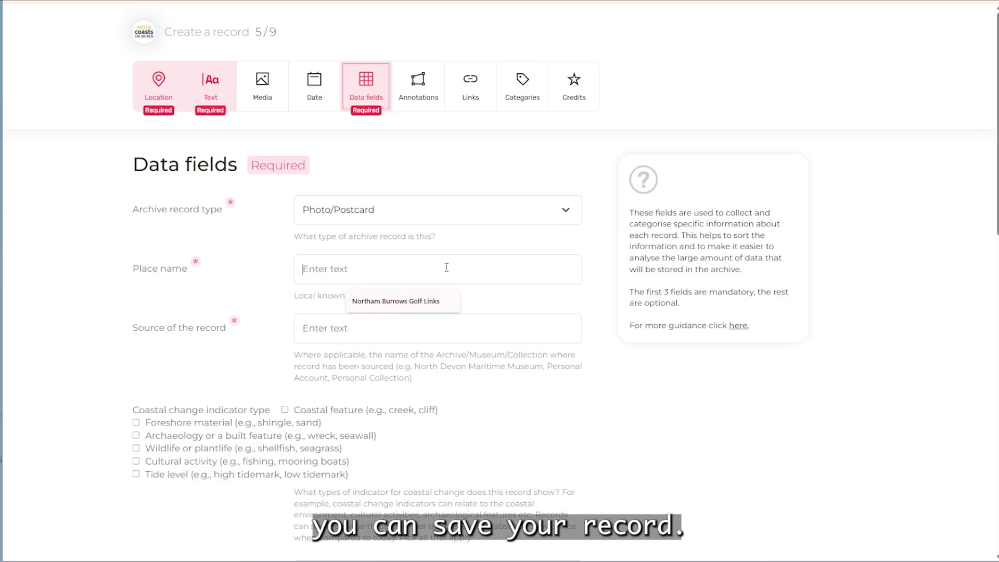
click(427, 305)
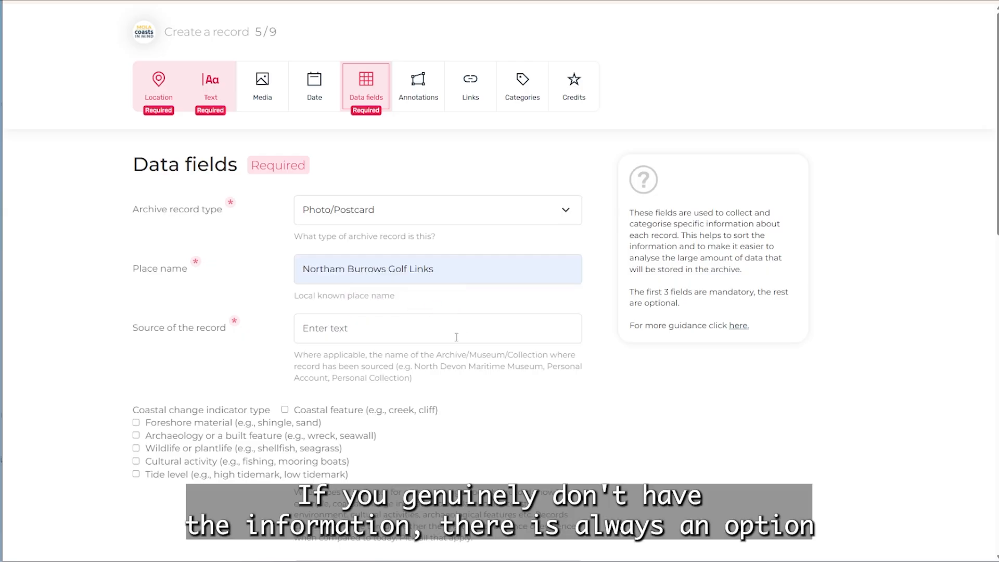
Fill in the source of the record from the suggested entry and correct it to read "Northam Burrows Country Park"
click(435, 334)
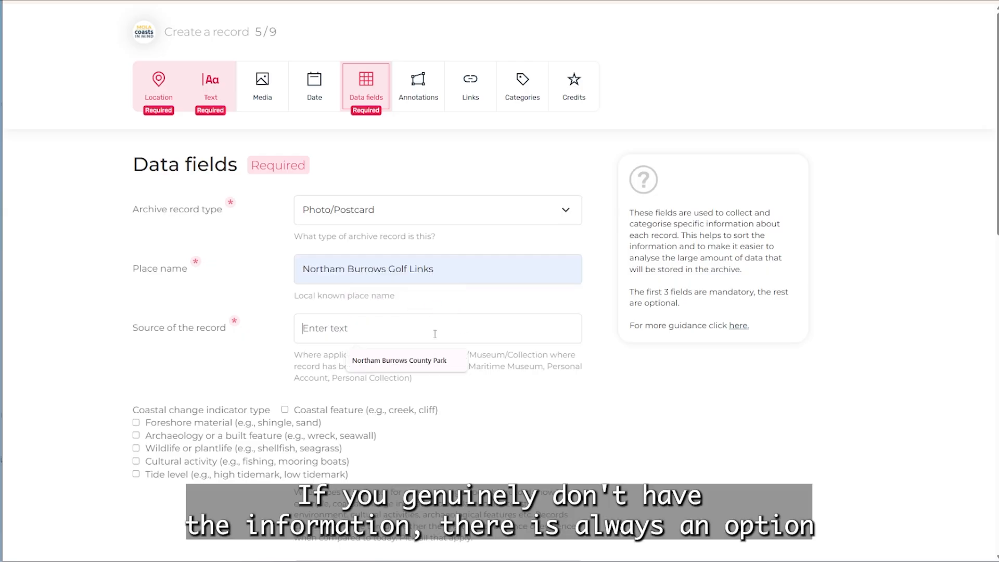
click(431, 366)
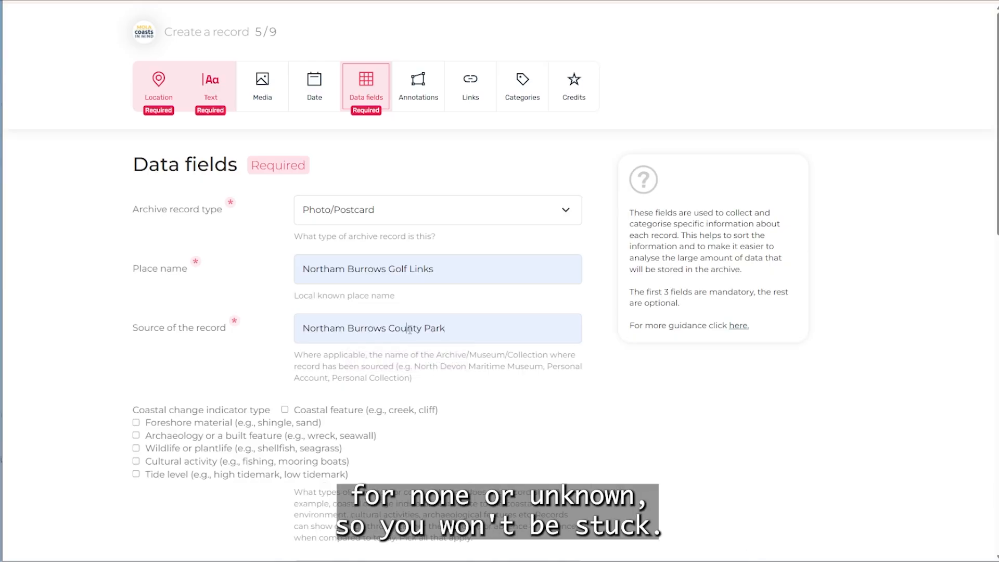
click(418, 337)
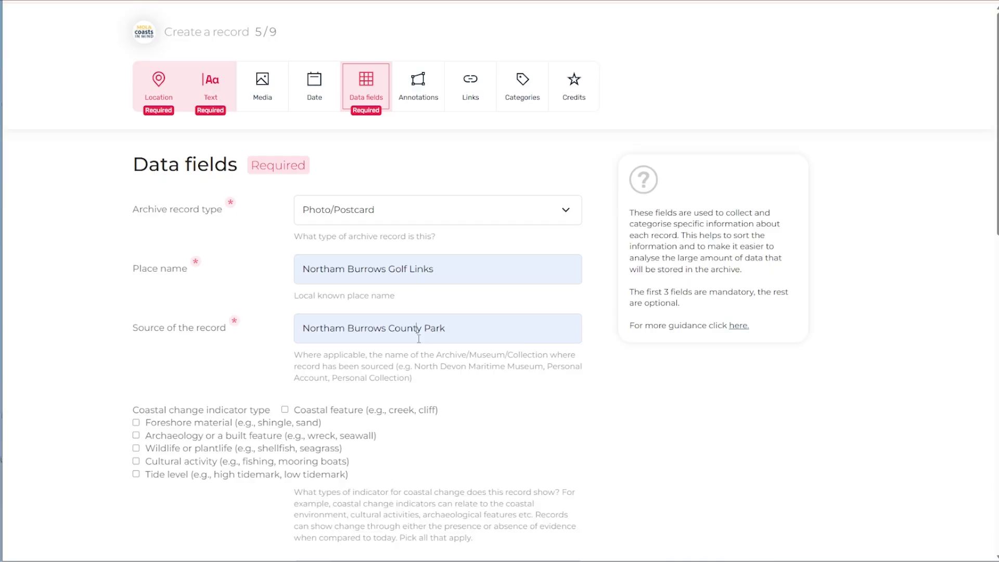
text(r)
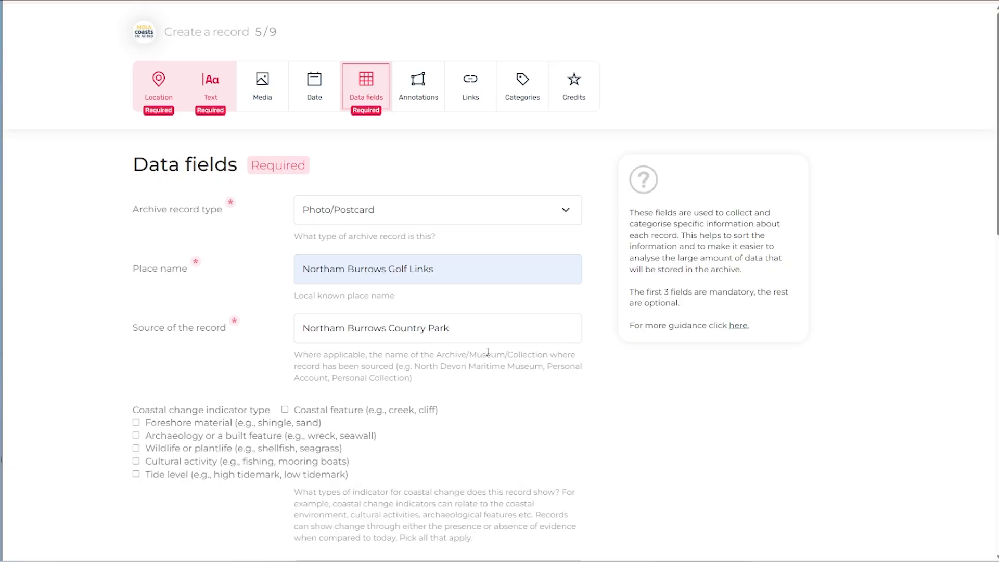
key(BackSpace)
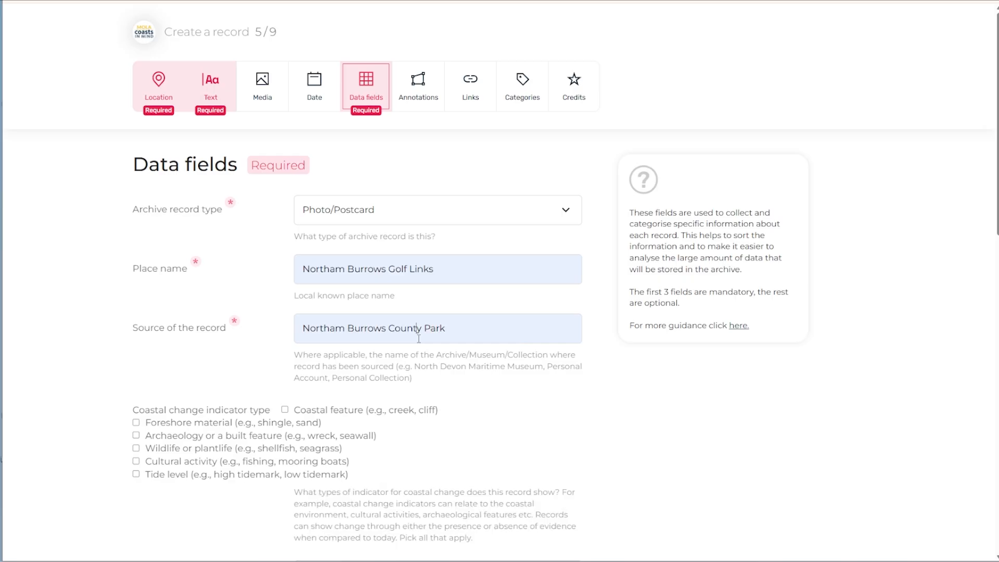
text(r)
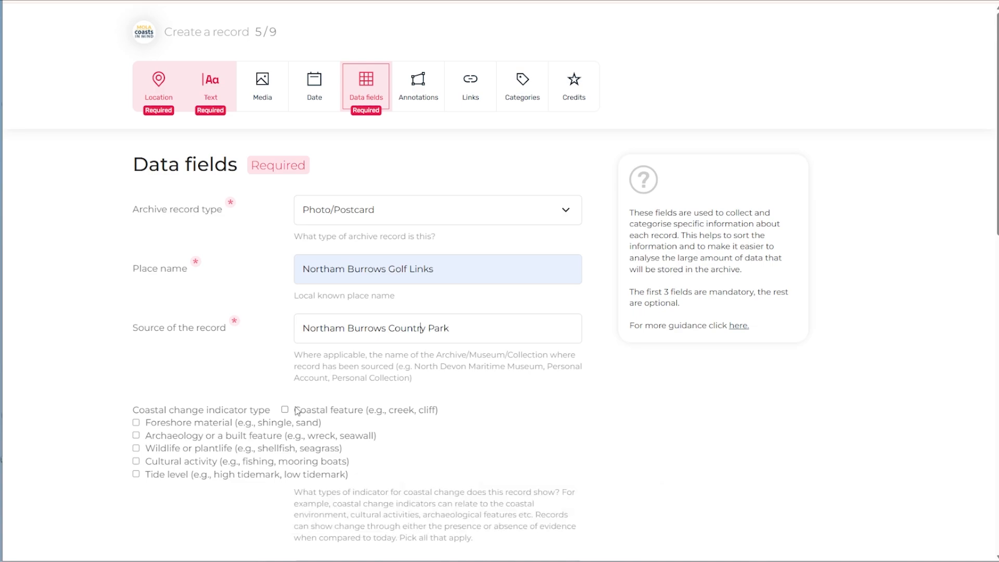
Mark the coastal change indicator types "Archaeology or a built feature" and "Cultural activity"
scroll(296, 411, down, 3)
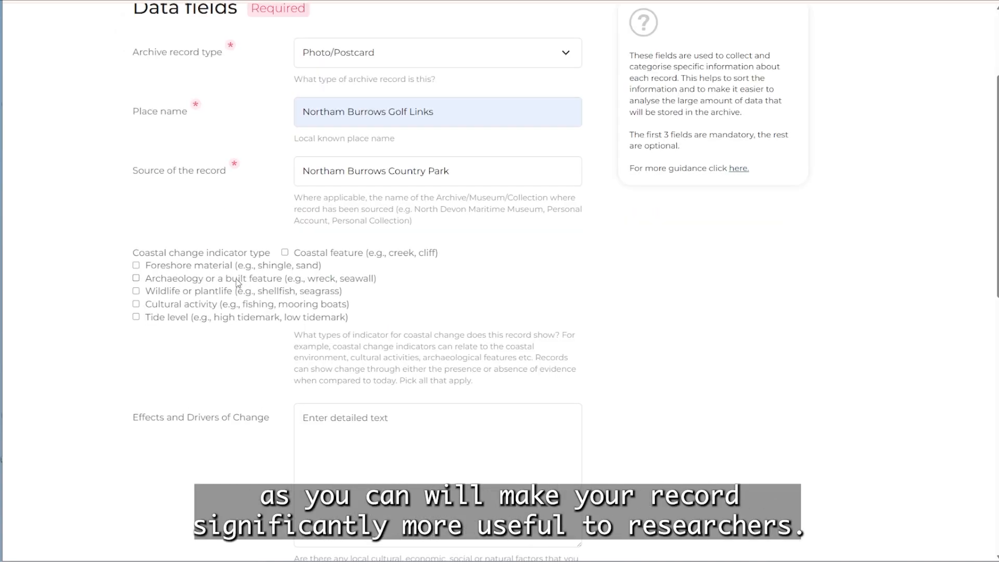
click(137, 278)
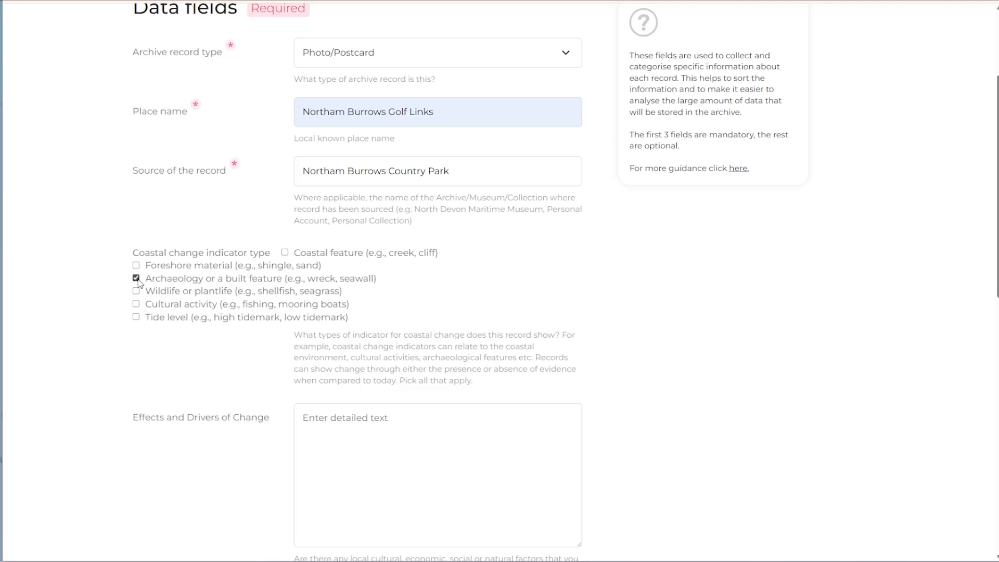
click(136, 304)
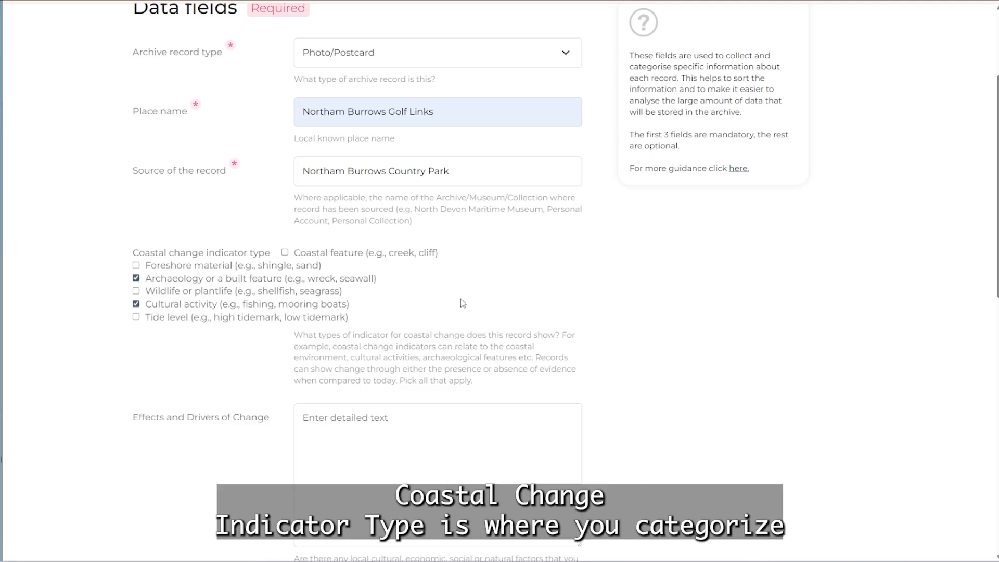
Describe the effects and drivers of change: life-boat house demolished in 1913, later Coast Guard Station on 1930s maps, possible building deterioration and changed life boat requirements
scroll(476, 303, down, 3)
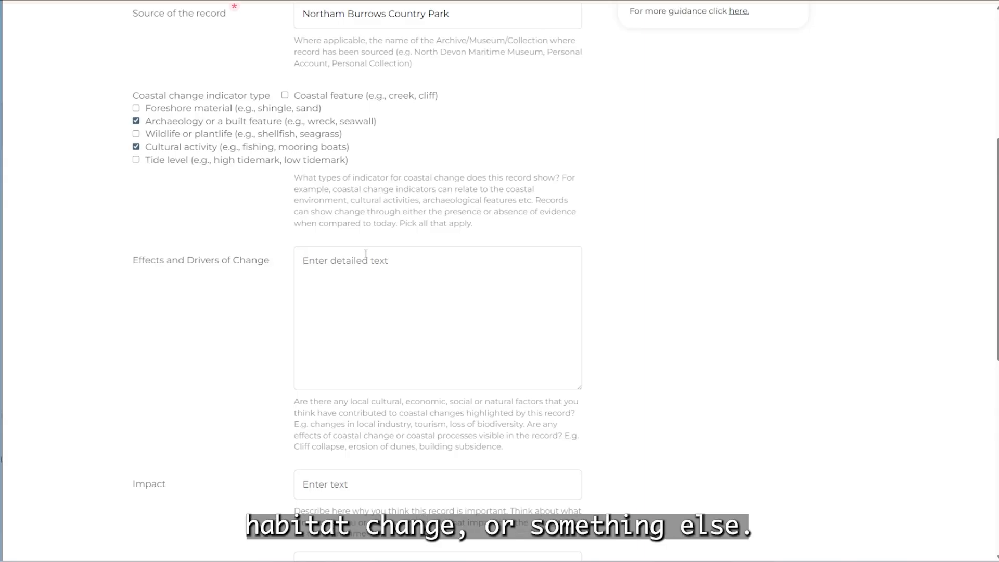
text(Former life-boat hous)
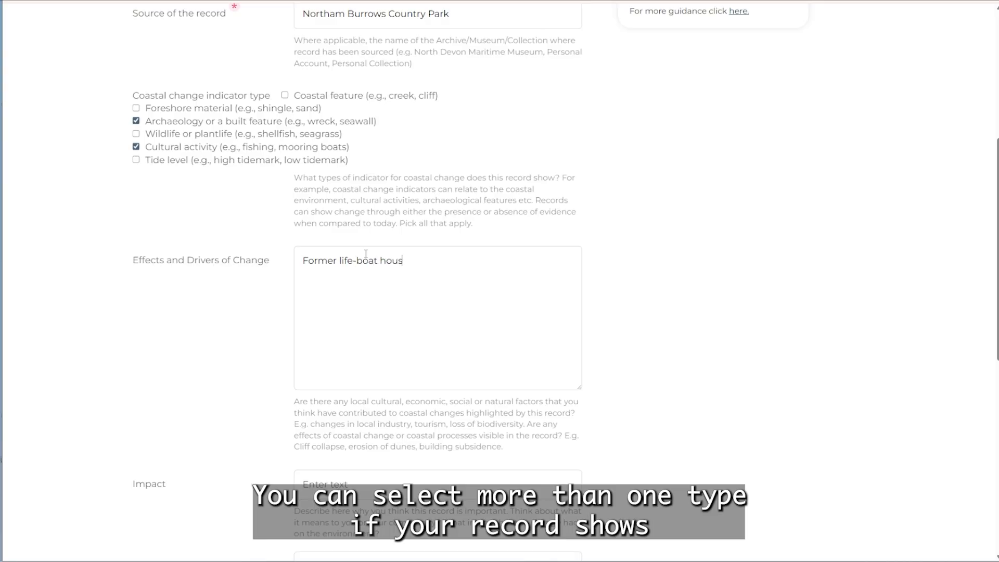
text(e was demolished in 1913, )
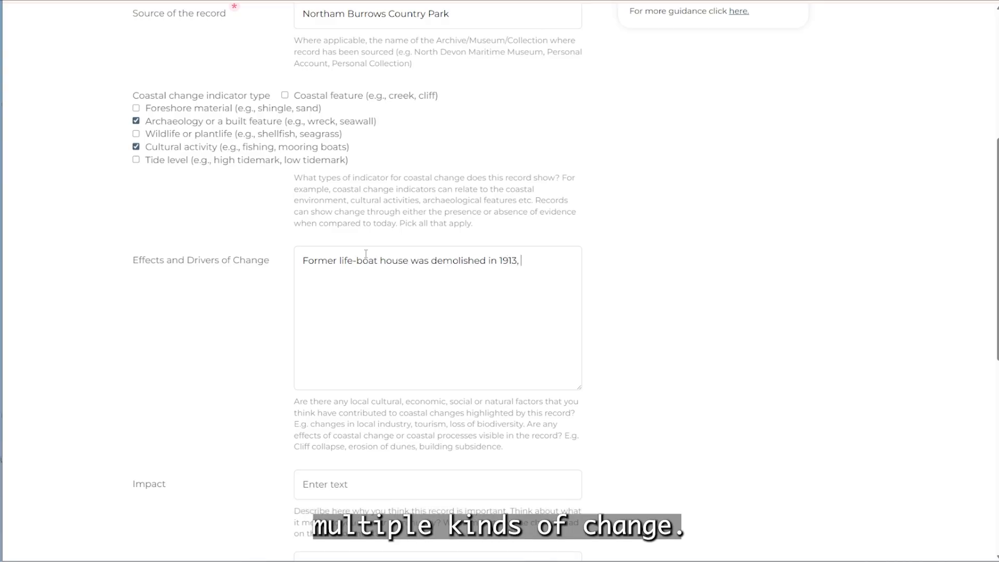
text(a later Coast Guard Station is present nea)
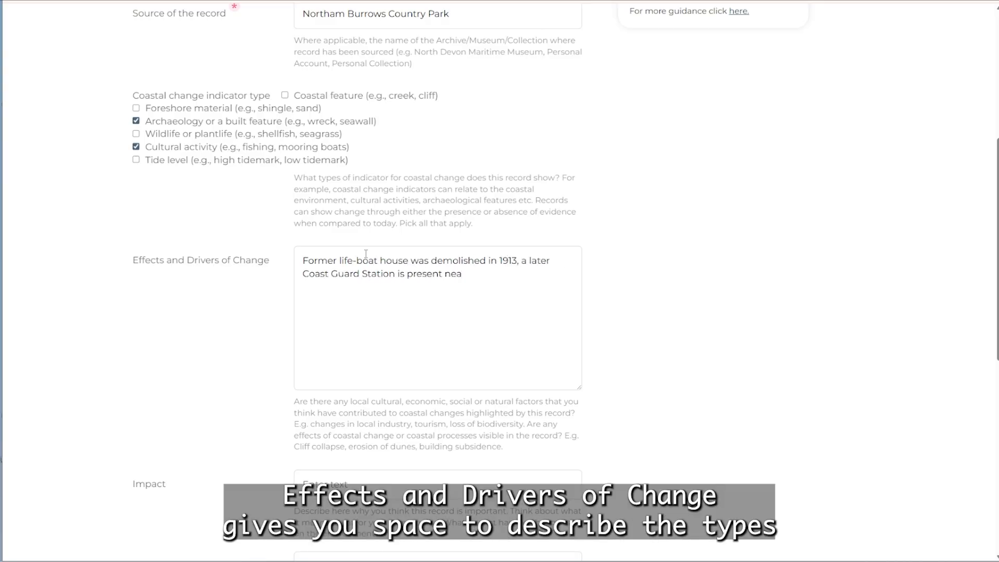
text(rby on the historic maps from 193)
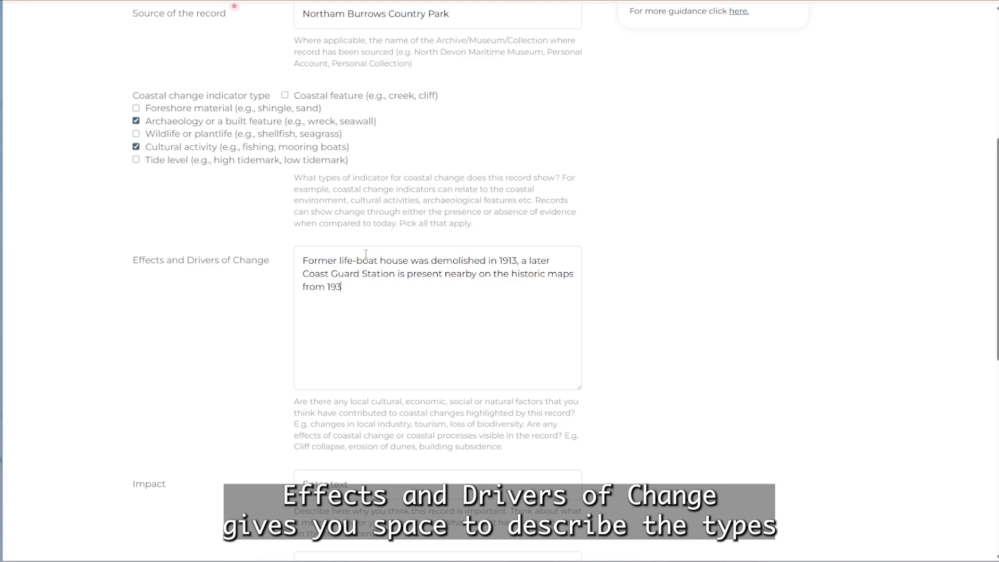
text(0s - reasons for changes are unknown, bu)
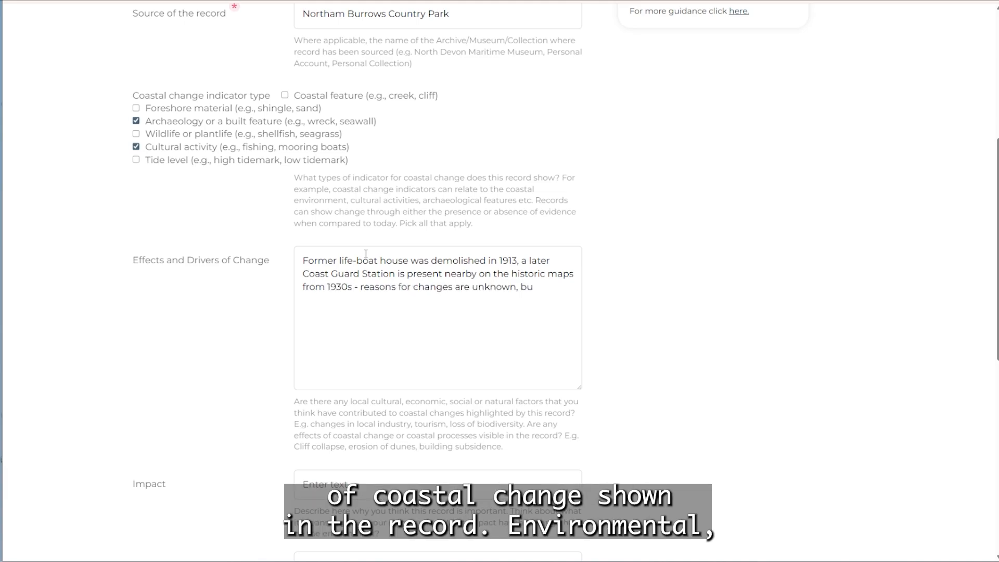
text(t building deterioration and changes in cultural approach)
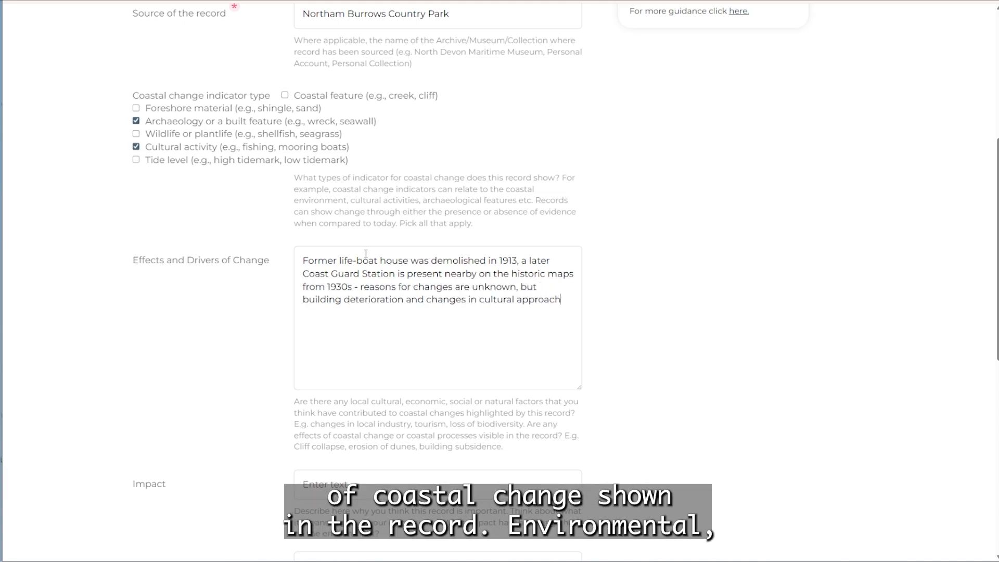
text( to life boat requirements may have been a fact)
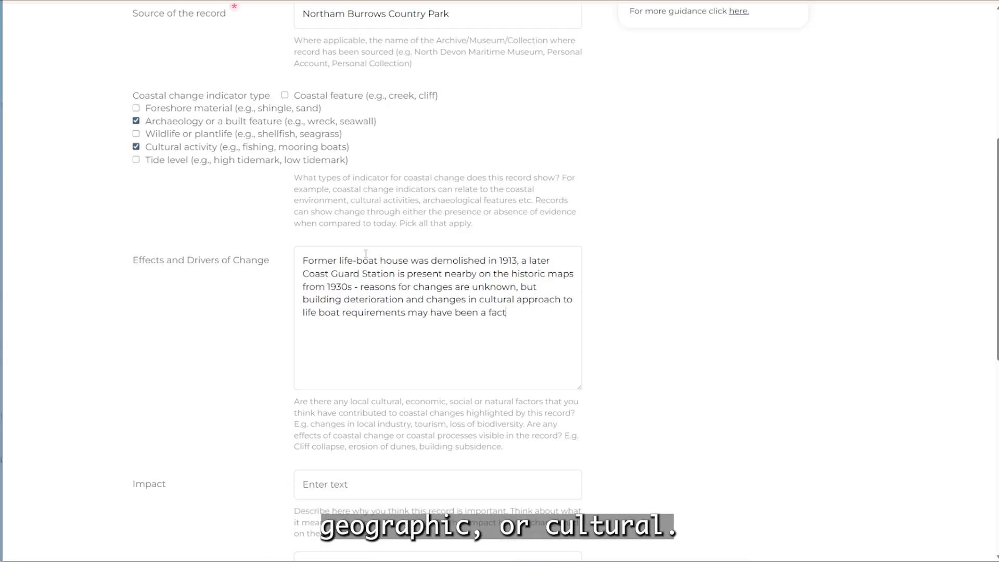
text(or.)
Fill the record's impact with the suggested statement beginning "Gives view of pre-demolition lifeboat house at Northam"
scroll(405, 344, down, 4)
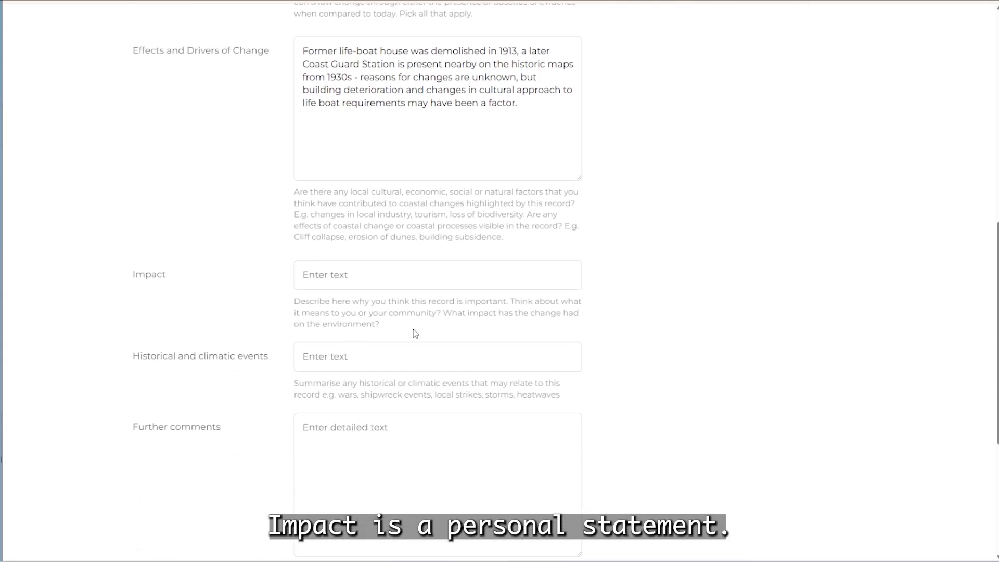
click(383, 272)
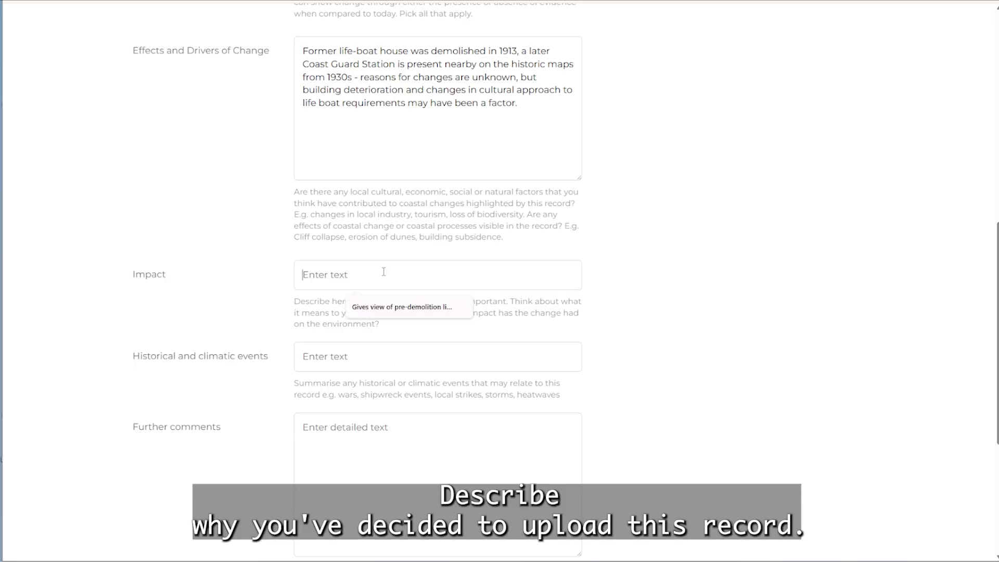
click(389, 308)
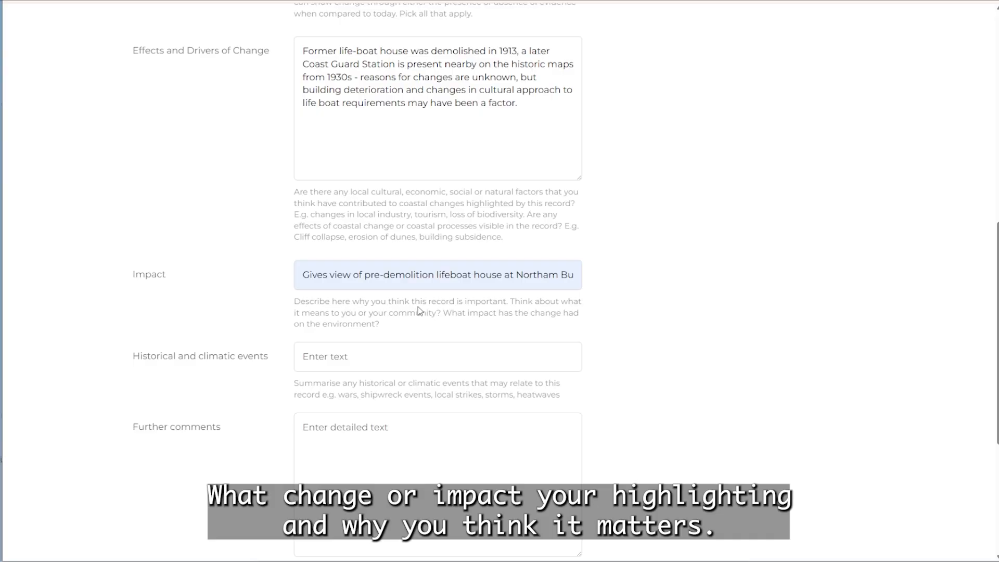
Set historical and climatic events to NA and add the further comment "The clothing and mood of the image are a great window into a different age."
click(409, 359)
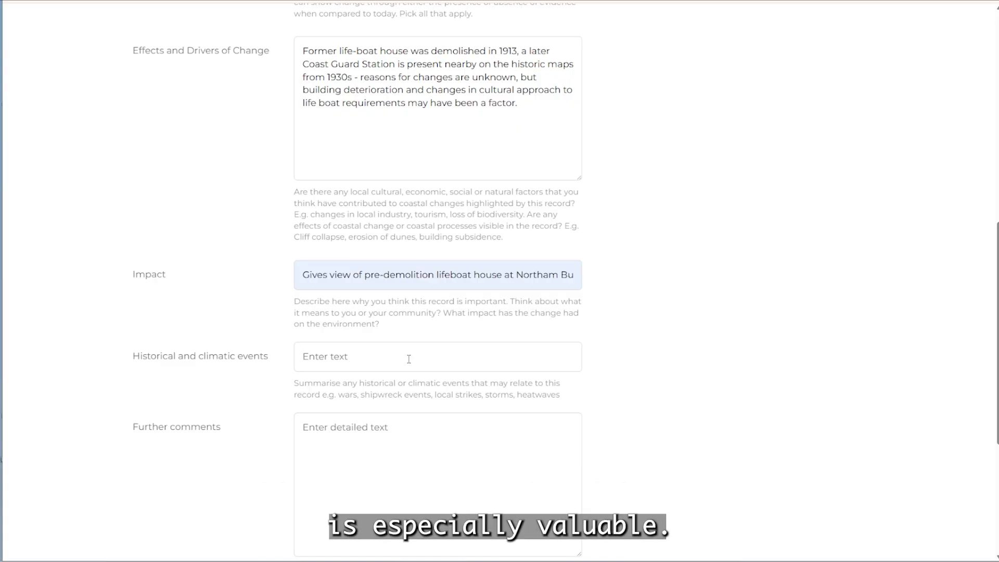
text(NA)
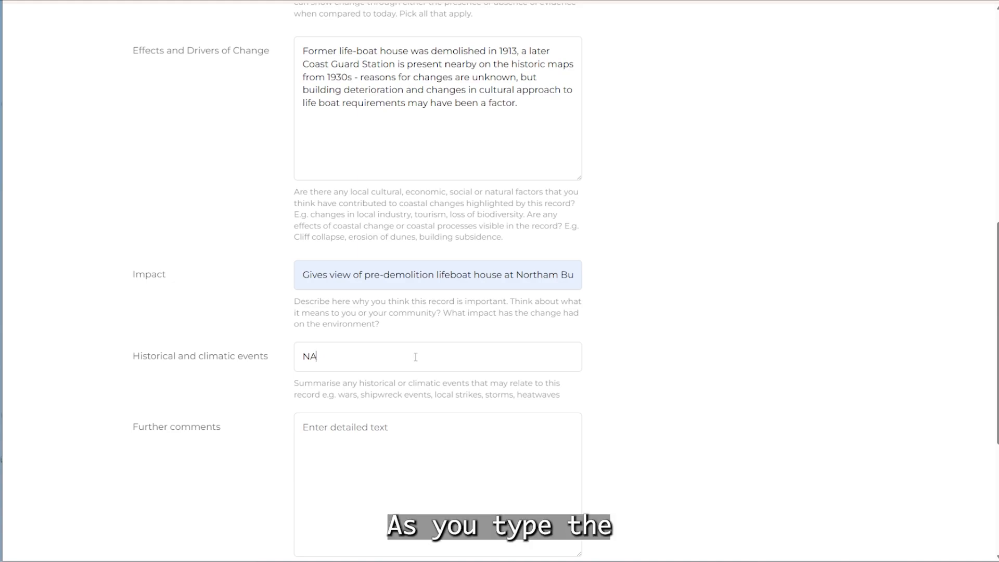
scroll(416, 357, down, 3)
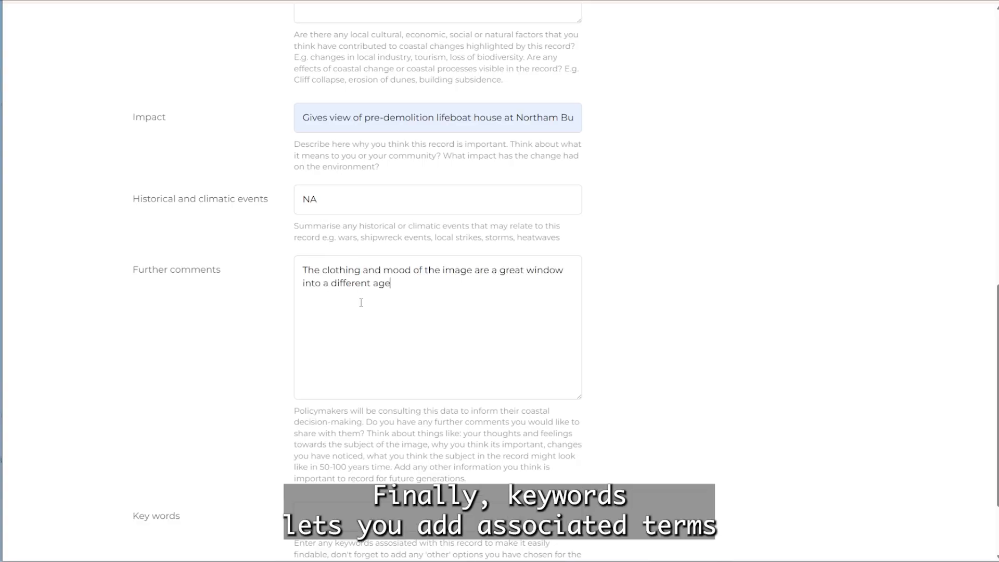
text(.)
Add the existing keywords "golf" and "lifeboat" to the record
scroll(424, 326, down, 2)
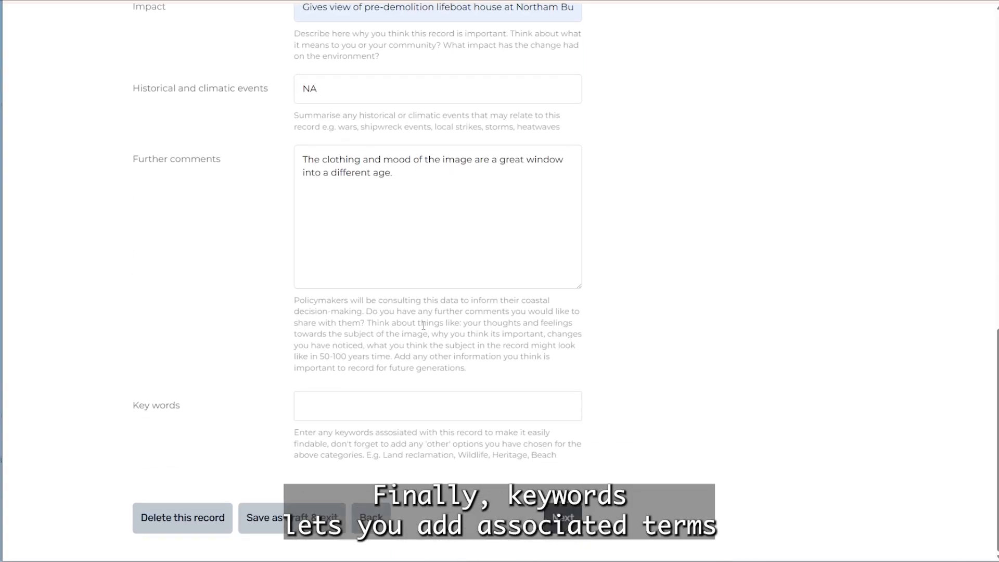
click(352, 401)
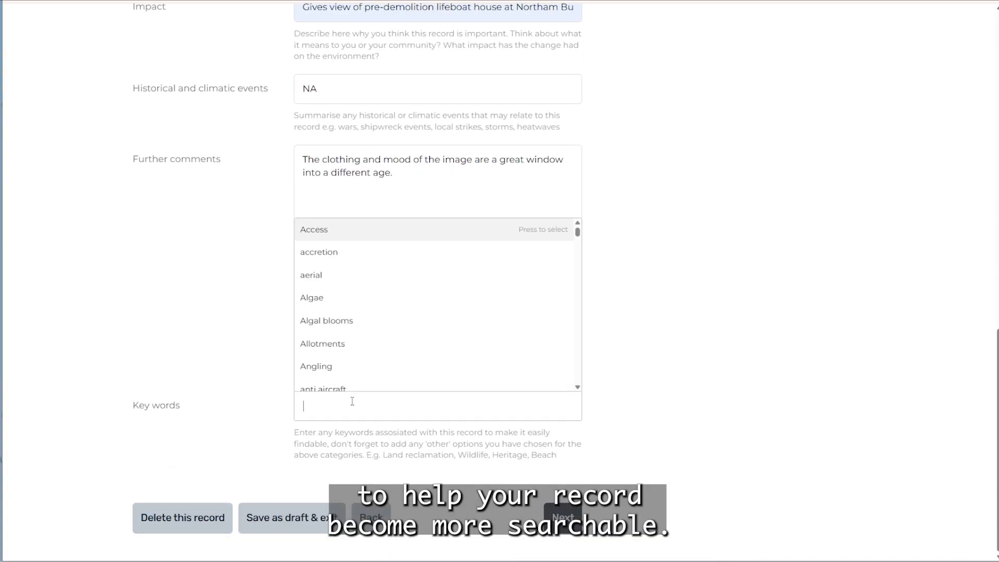
text(golf)
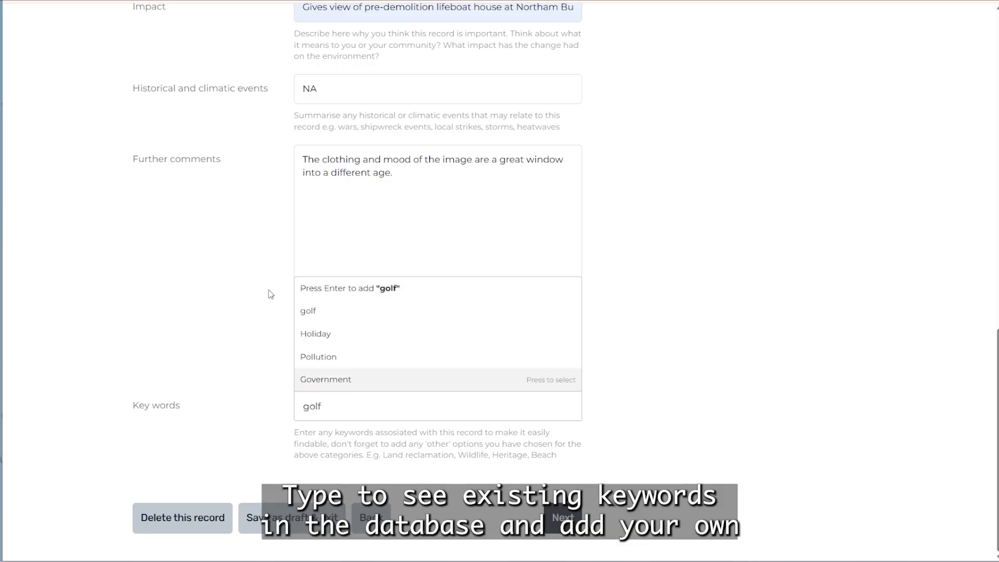
click(313, 315)
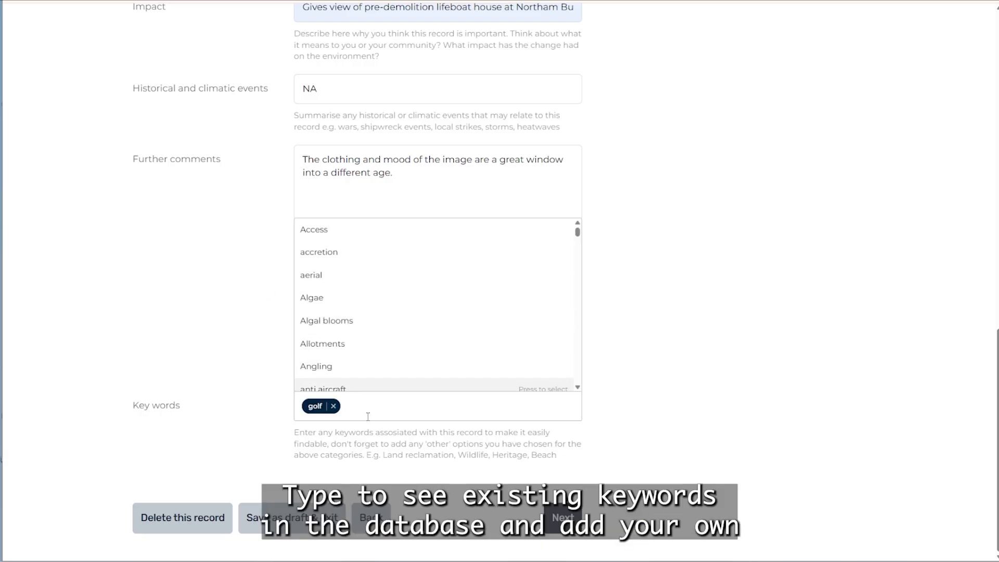
text(lifeboat)
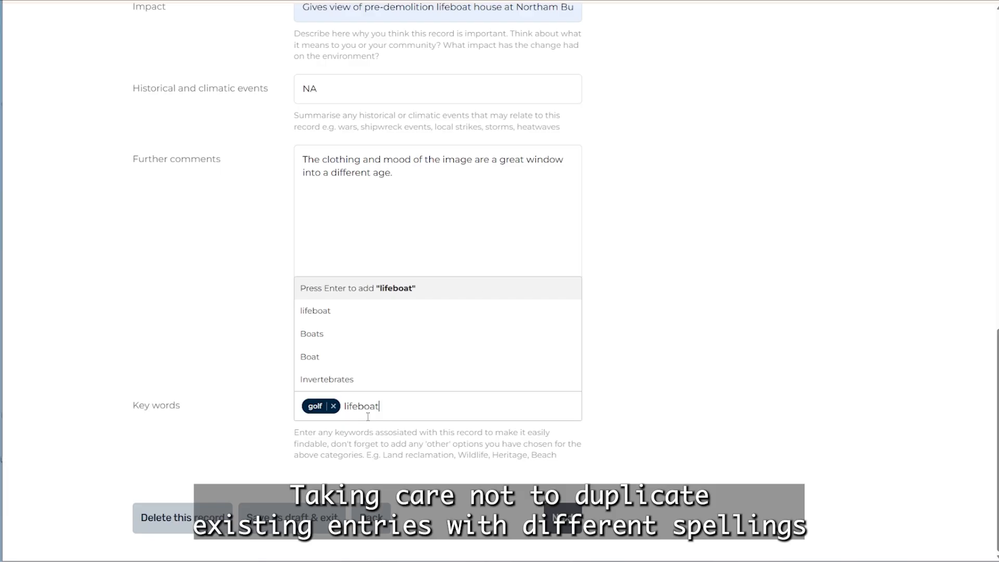
click(335, 312)
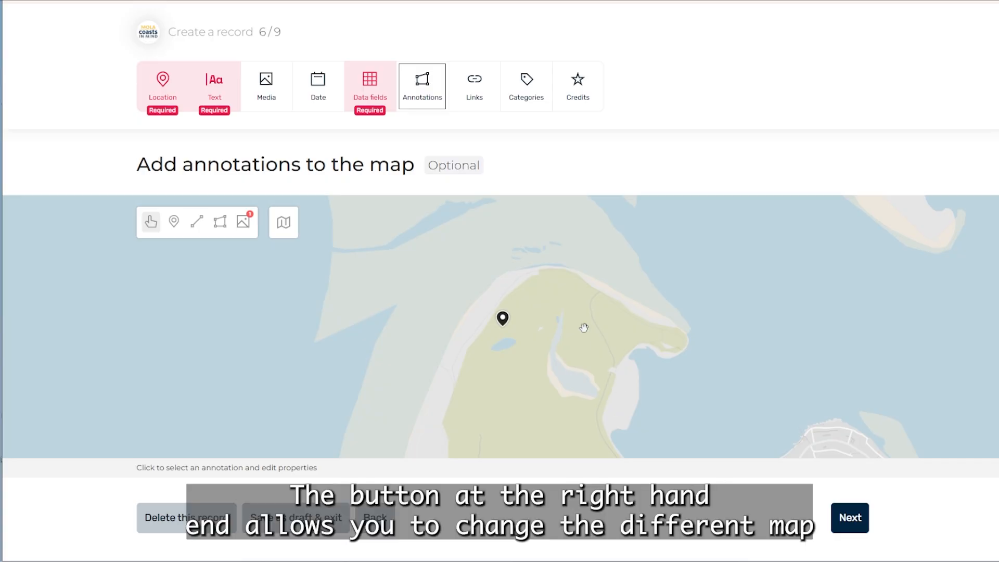
Change the annotation map's background to the UK GB, OS 1885-1903 historical map
click(283, 224)
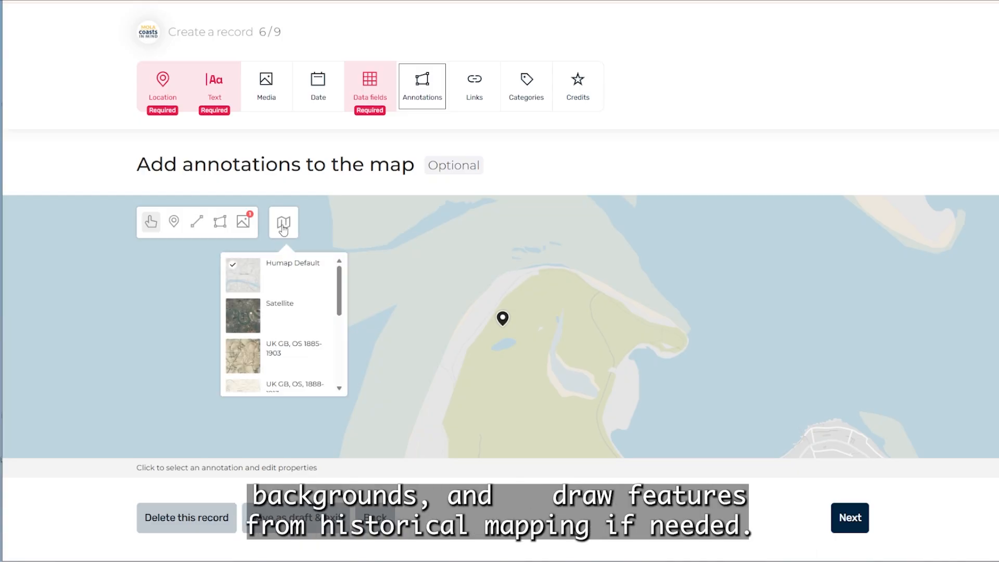
click(278, 347)
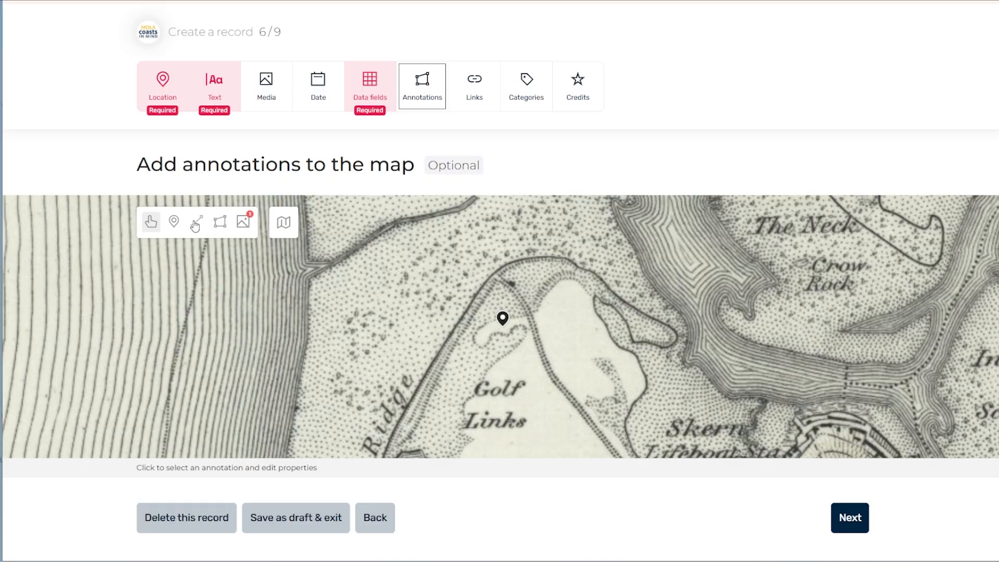
Add a viewpoint for the uploaded lifeboat house photo near the record's location pin on the annotation map
click(219, 222)
click(243, 222)
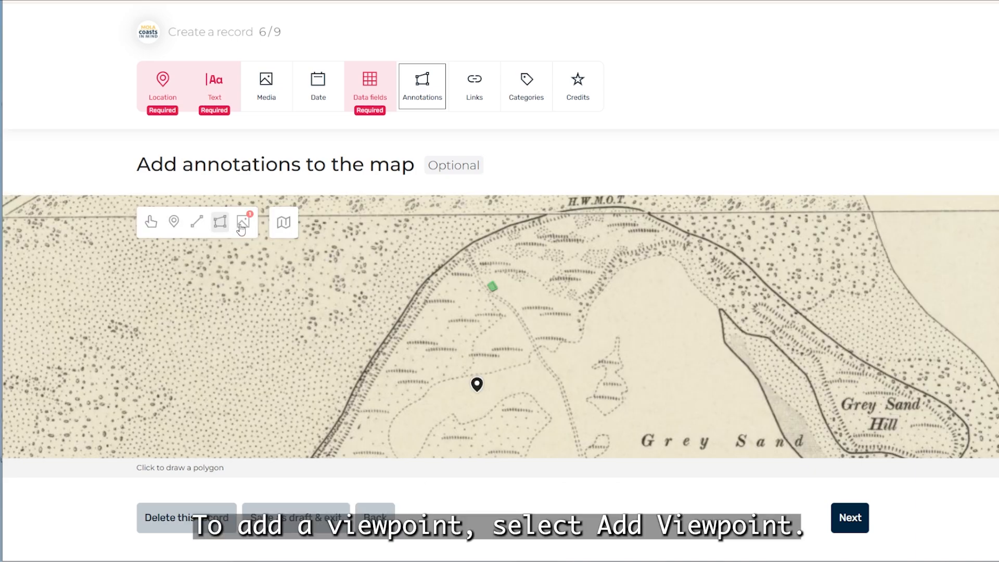
click(243, 222)
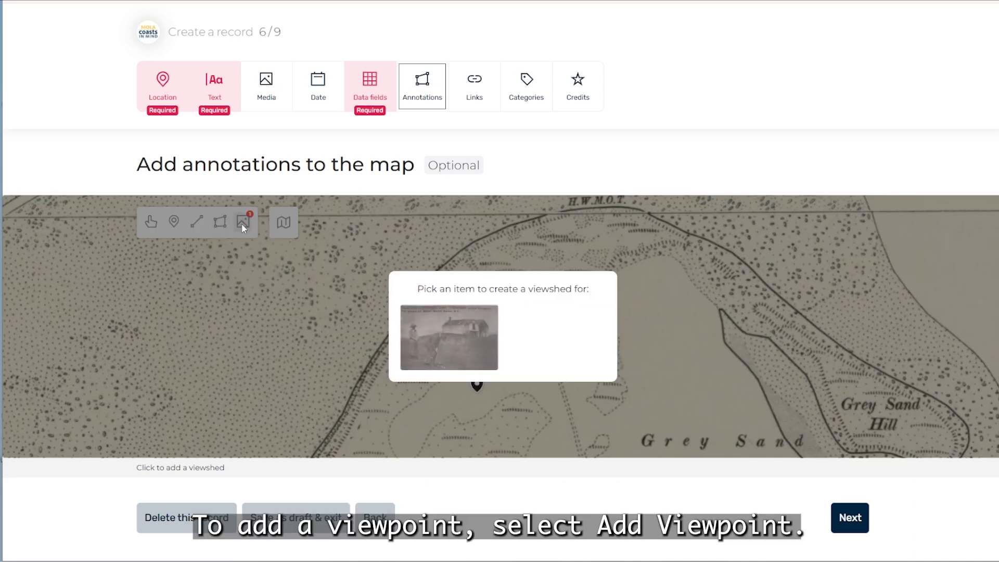
click(458, 351)
click(482, 410)
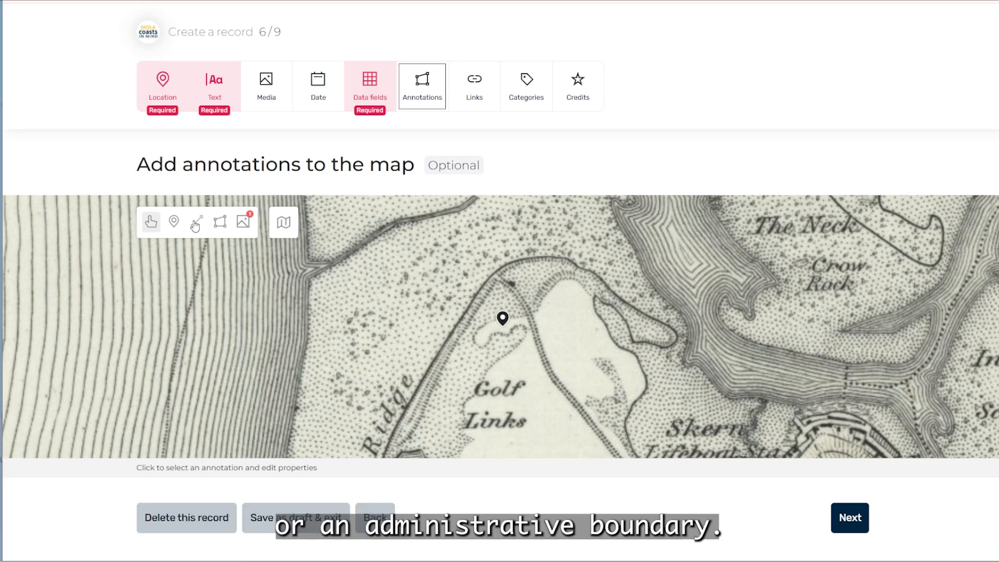
Outline the small building beside the track north of the record's pin with a polygon annotation on the historical map
click(220, 222)
scroll(512, 286, up, 2)
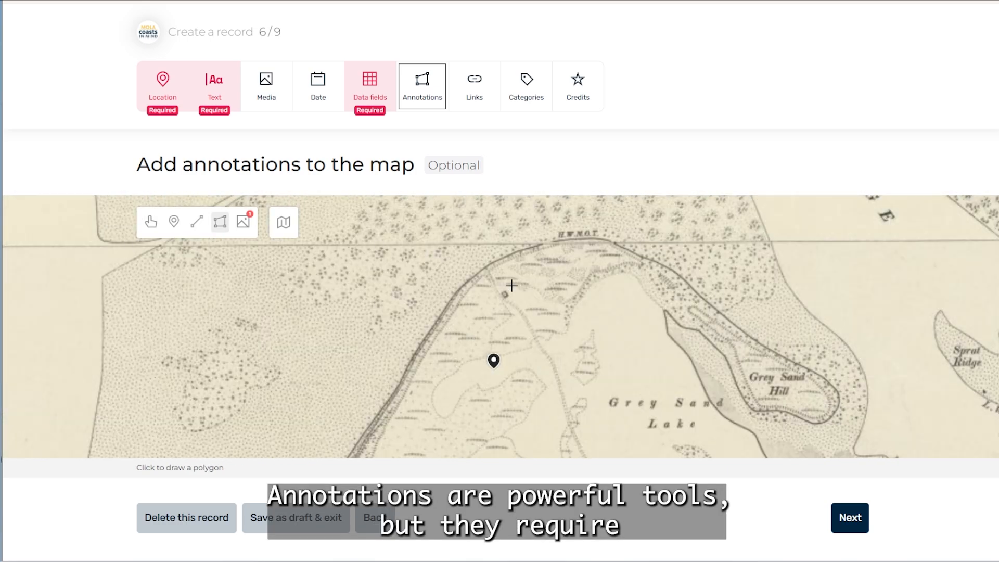
scroll(511, 286, up, 3)
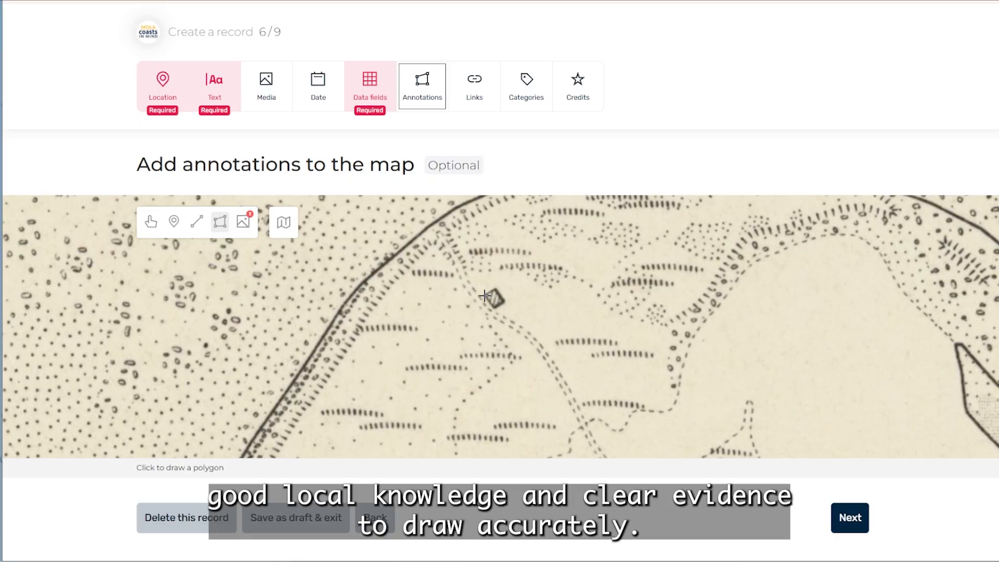
click(485, 296)
click(494, 289)
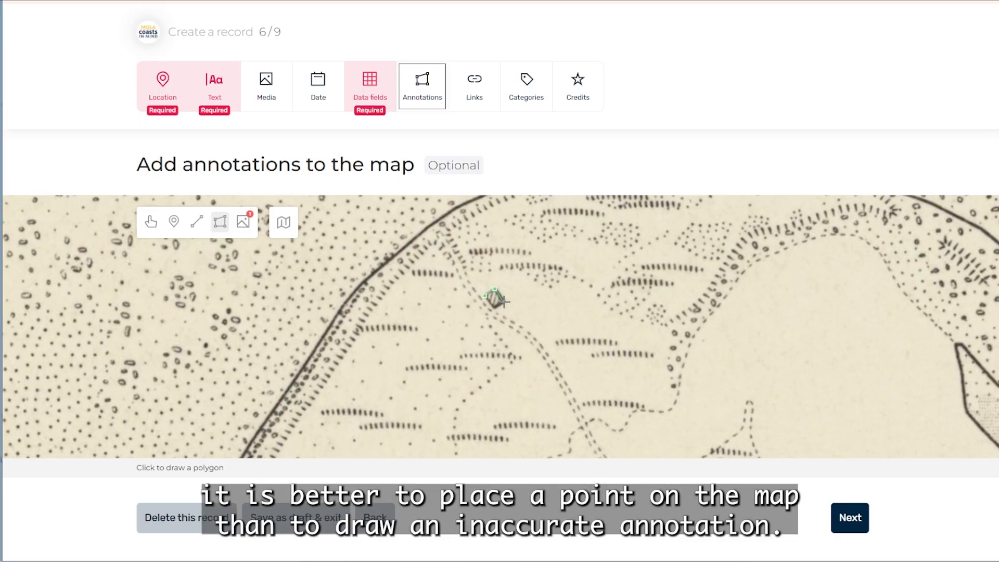
click(504, 301)
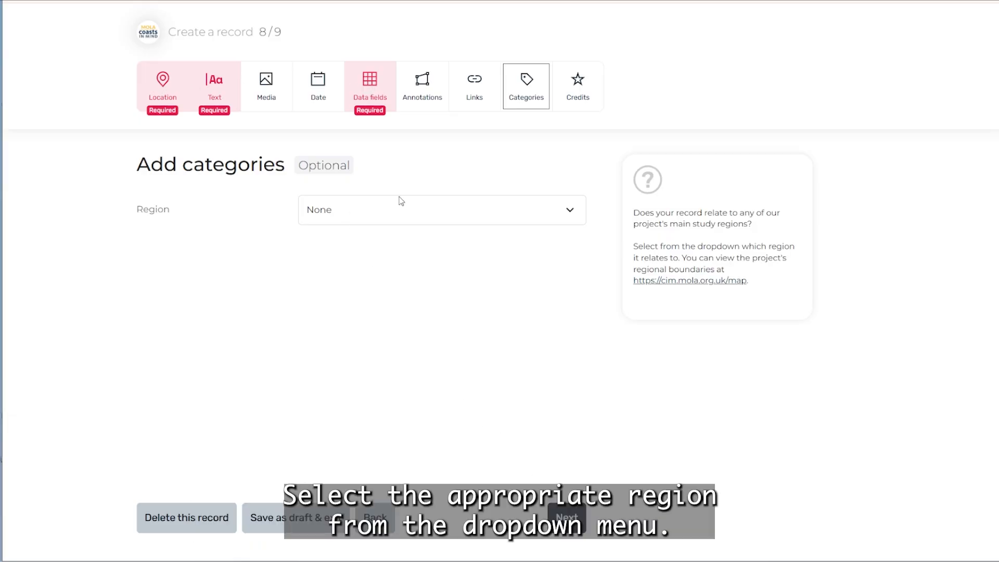
Assign the record to the Taw-Torridge Estuary region and continue to the copyright credits
click(571, 210)
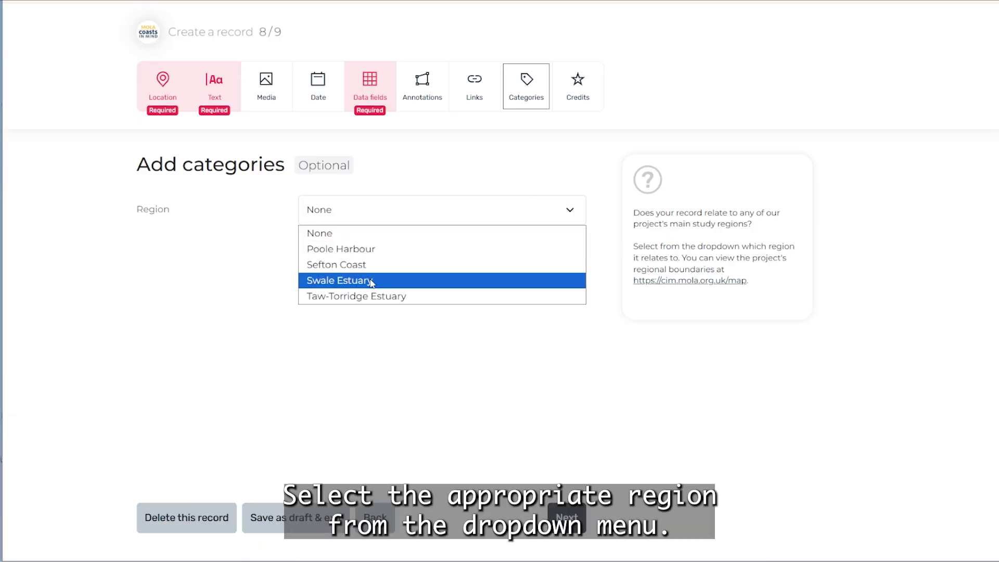
click(371, 297)
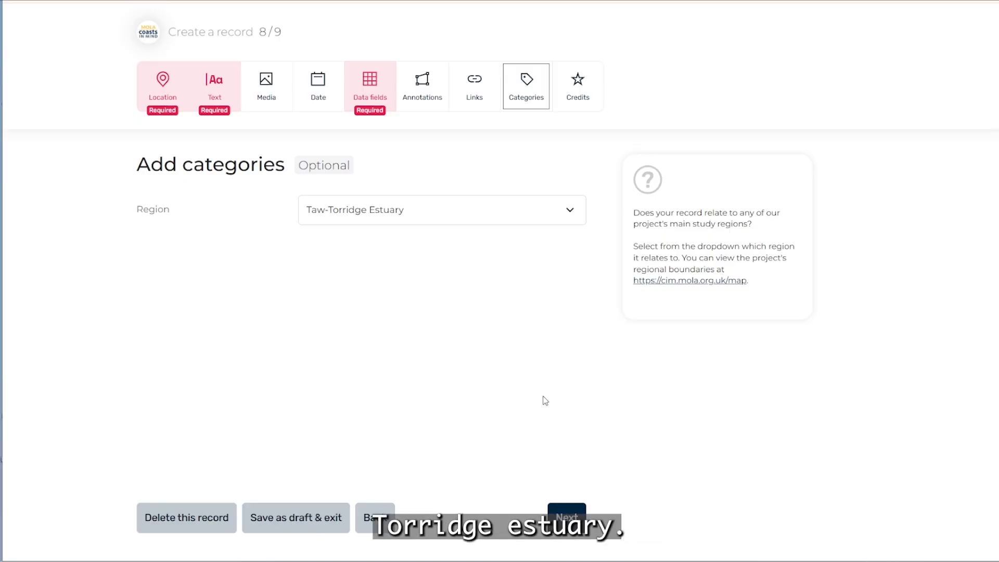
click(572, 517)
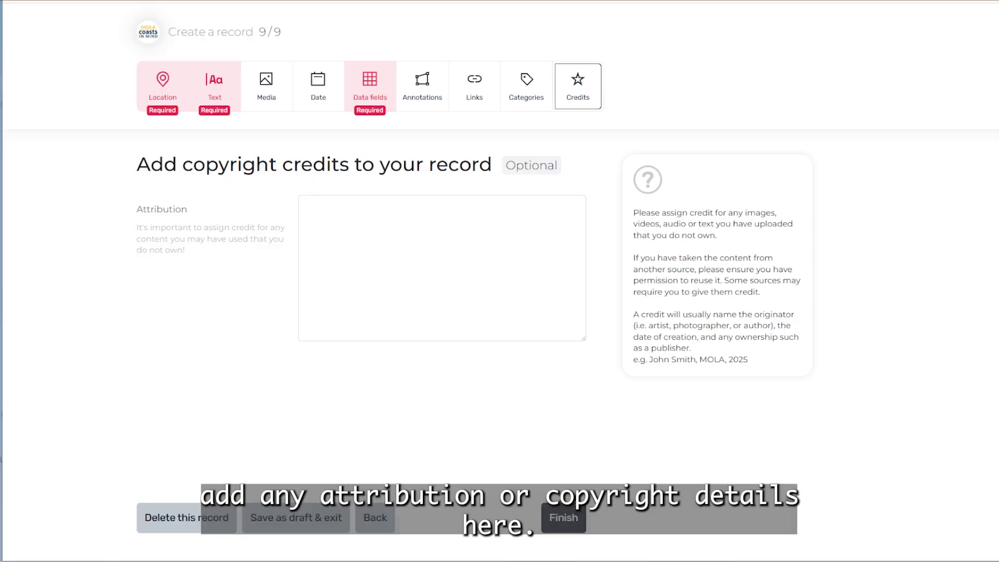
Enter "Northam Burrows Country Park" as the attribution, then finish and publish the record
click(356, 212)
text(Northam Burrows Country Park)
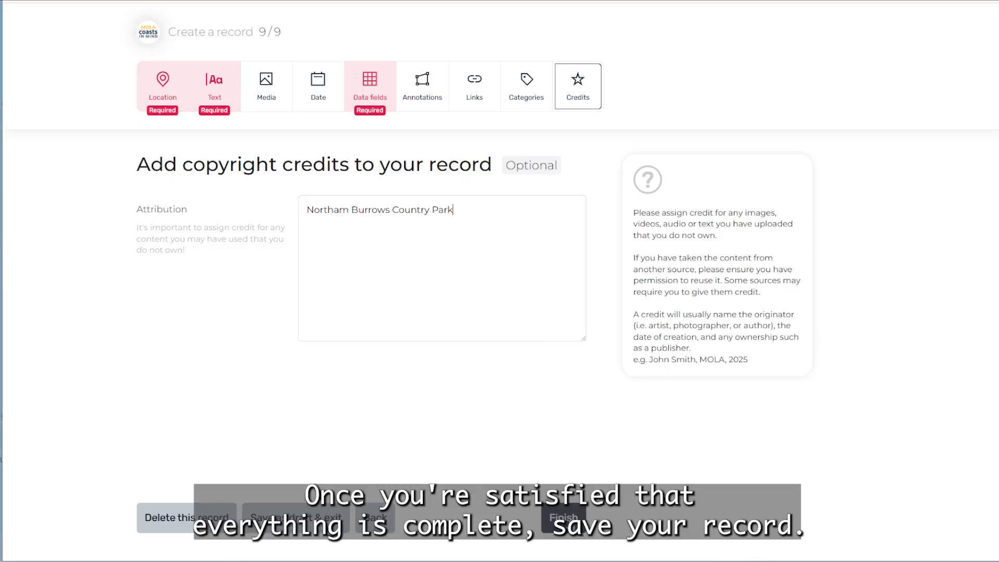
click(564, 517)
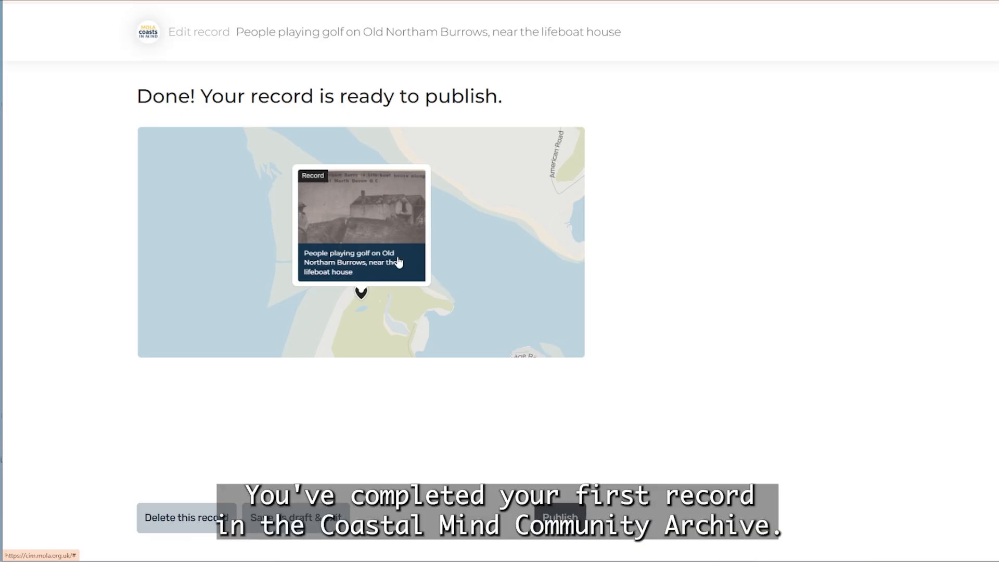
click(537, 512)
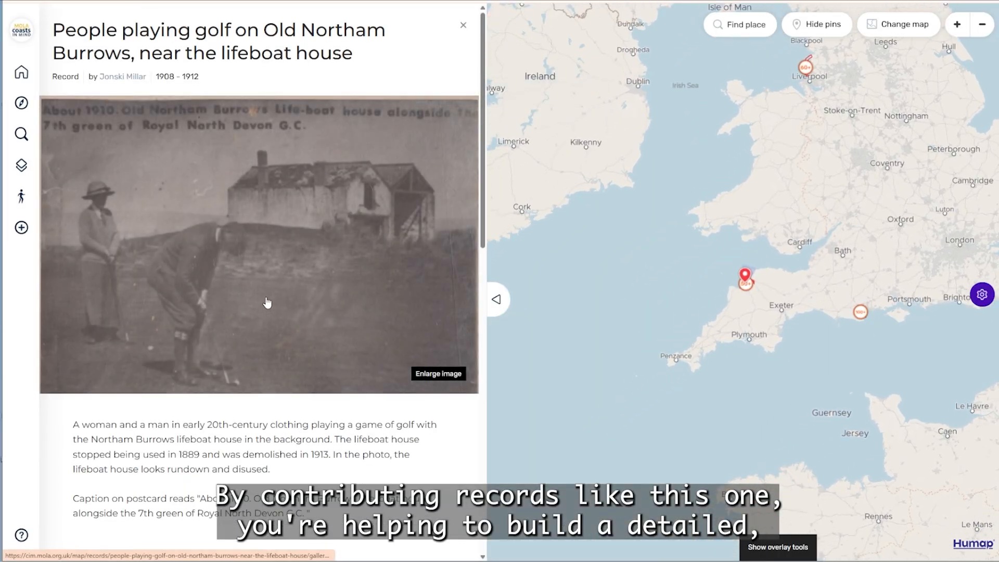
Review the published record's description, data fields, location details, region tag, attribution and similar records
scroll(267, 303, down, 2)
scroll(267, 302, down, 5)
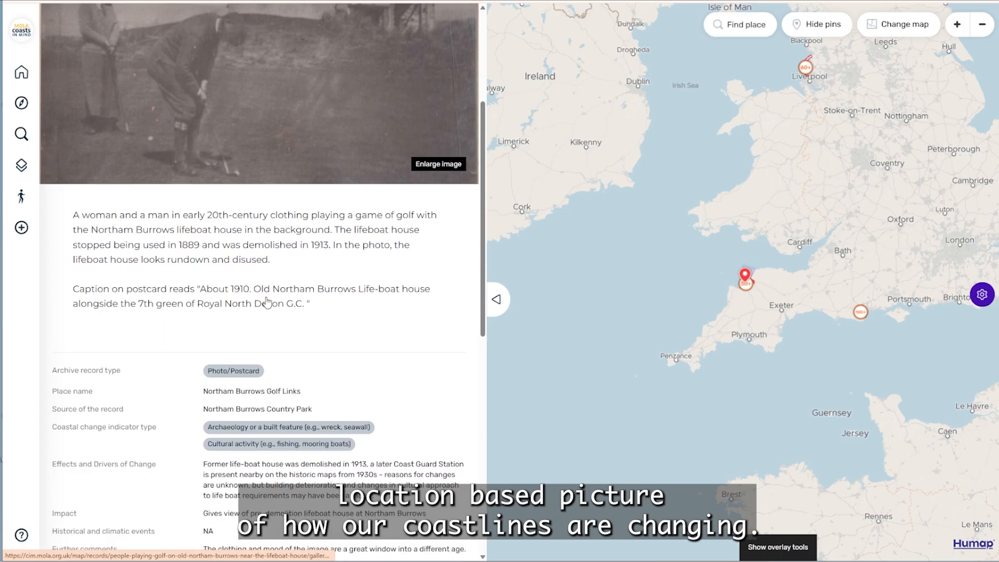
scroll(267, 302, down, 2)
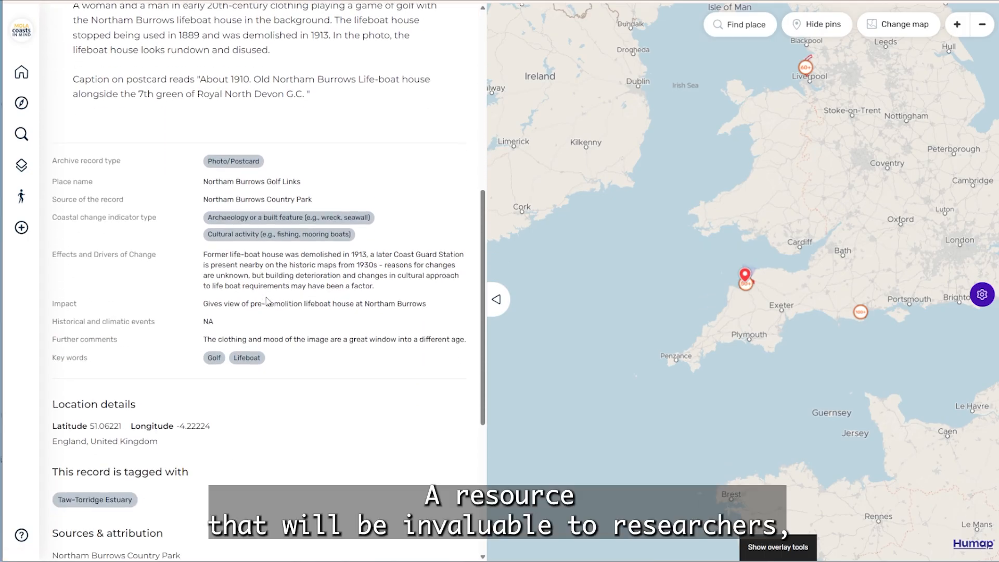
scroll(266, 301, down, 2)
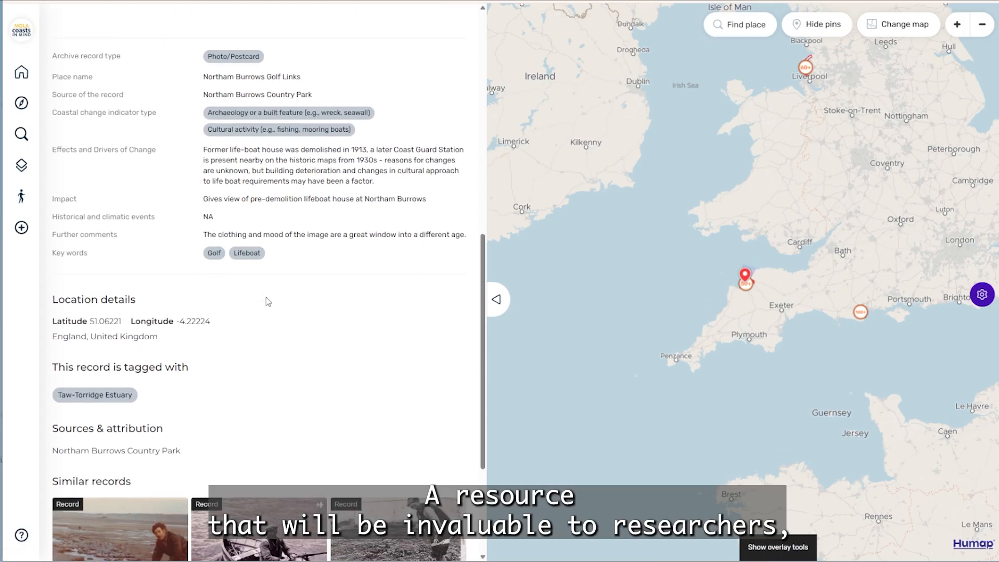
scroll(266, 301, down, 1)
scroll(267, 301, down, 2)
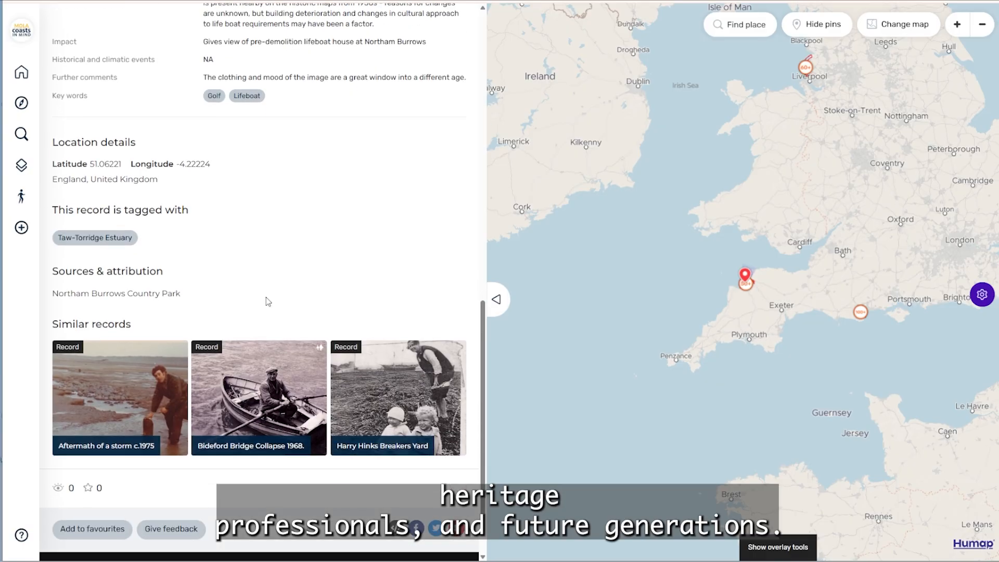
scroll(267, 301, up, 11)
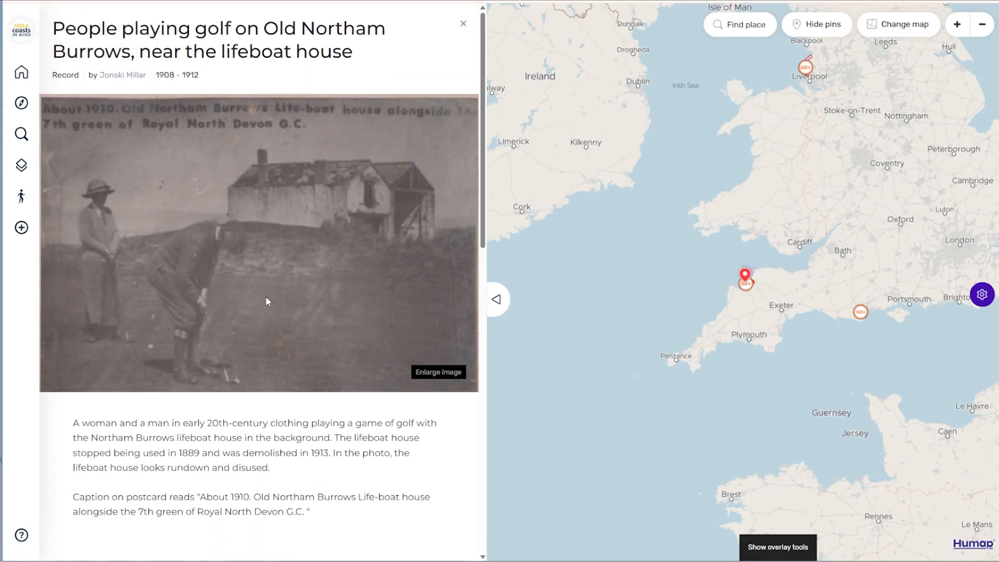